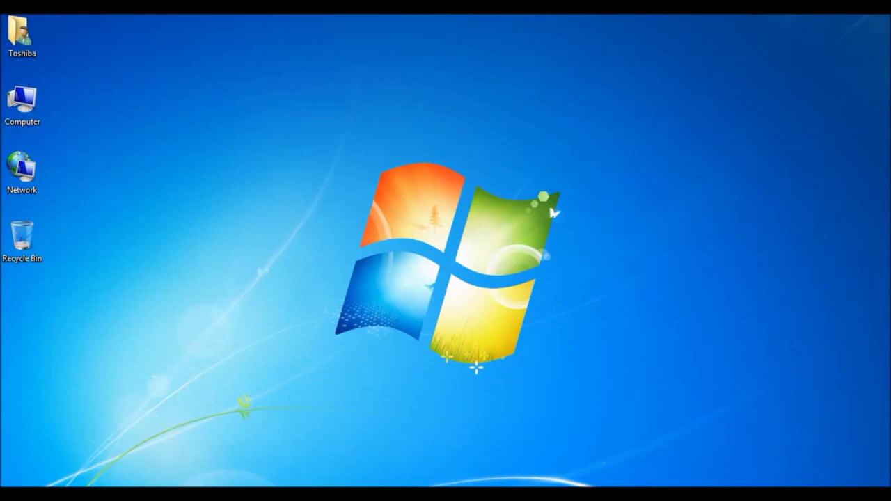
click(180, 484)
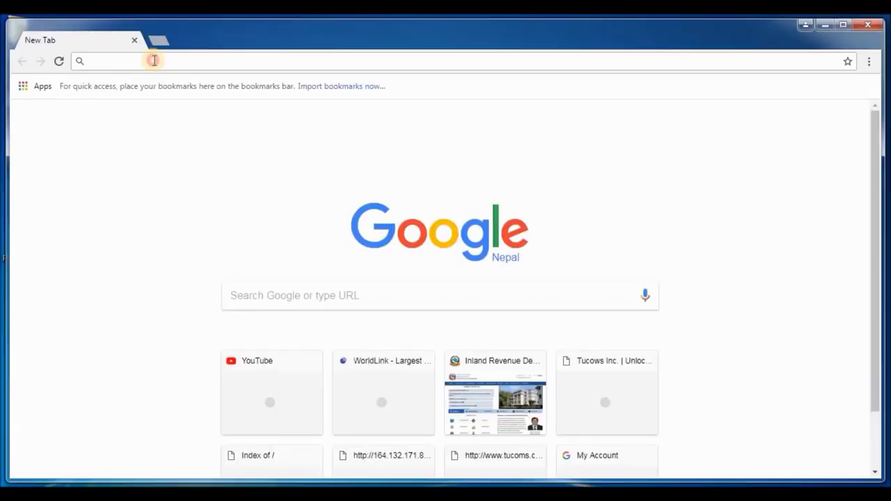
click(154, 60)
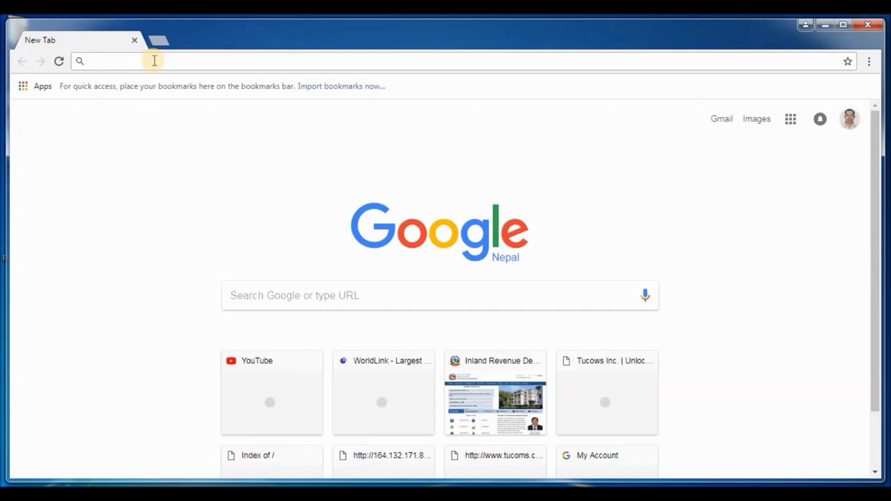
text(www.)
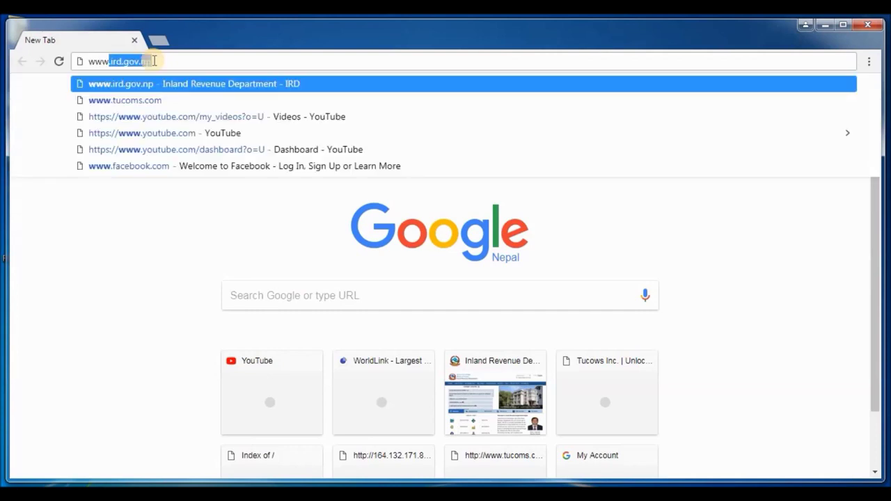
key(Right)
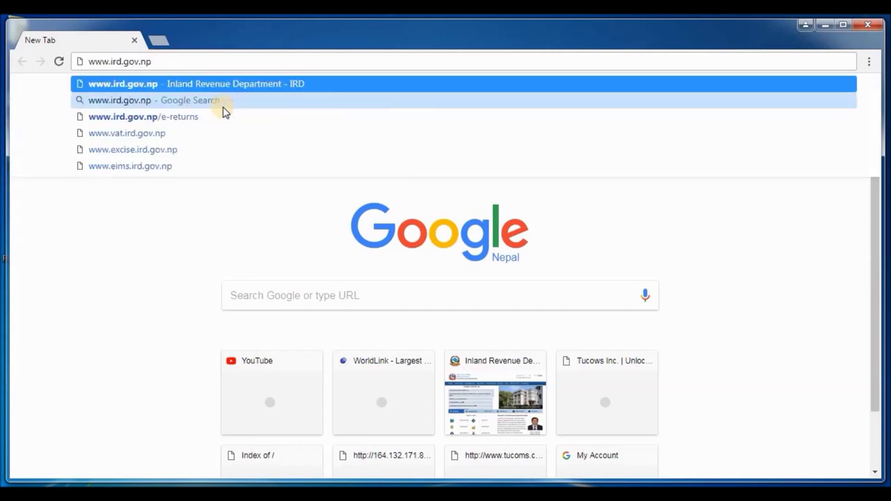
key(Return)
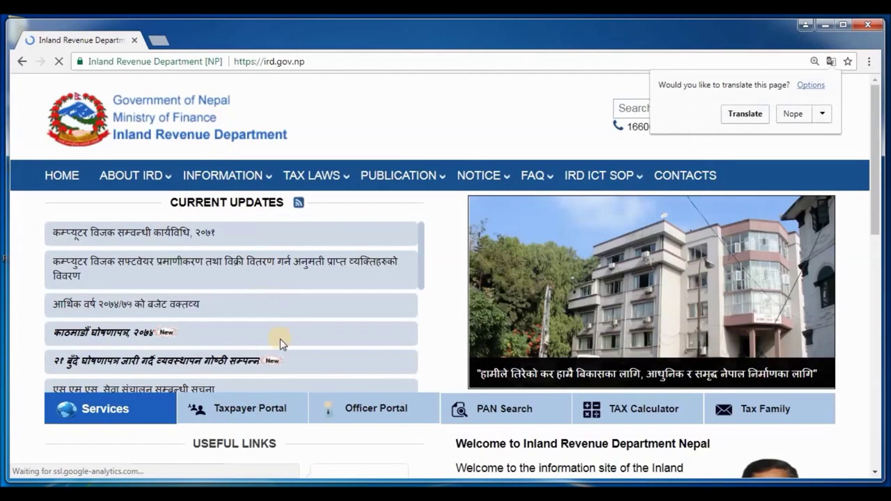
Open the Taxpayer Portal and bring up the VAT Return Entry registration form.
click(248, 415)
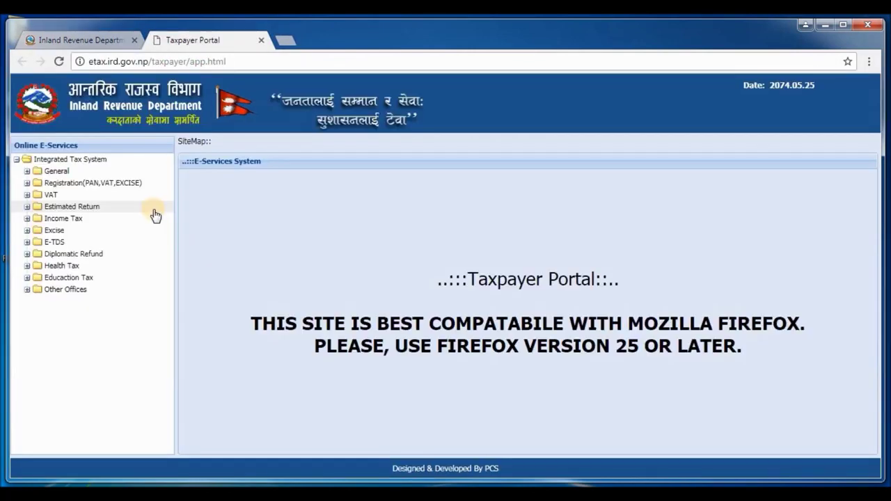
click(26, 196)
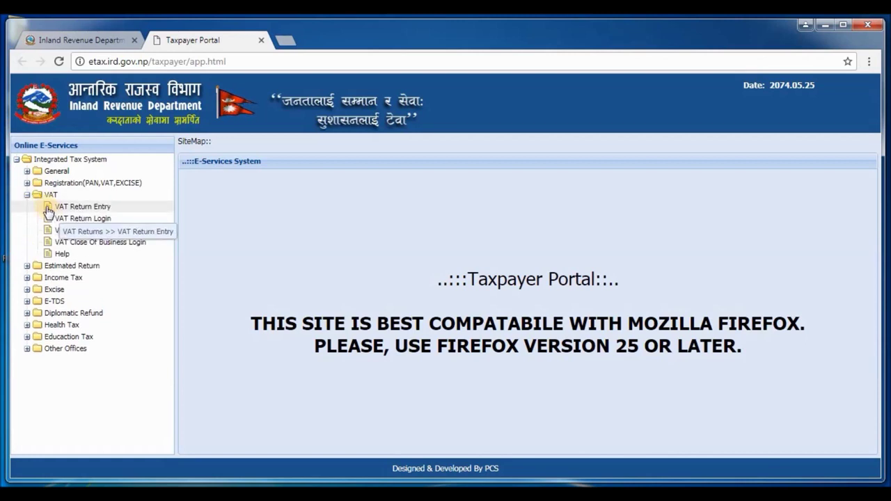
click(50, 212)
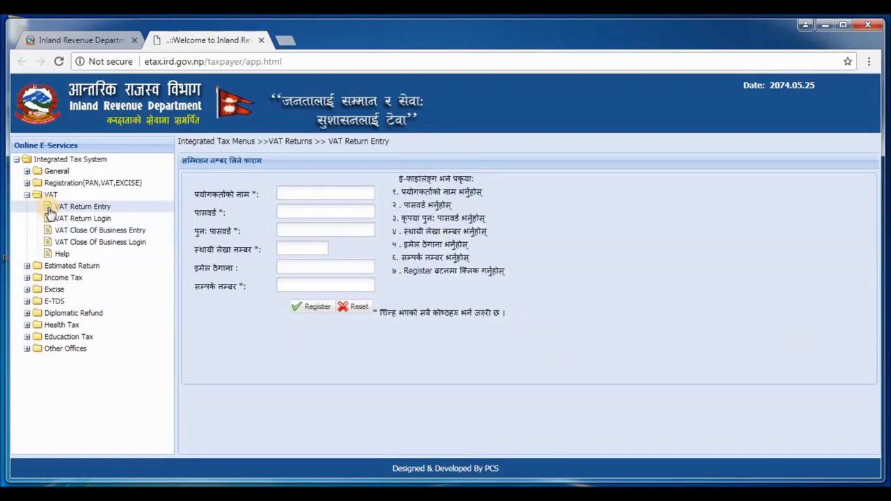
Paste the username, the password, the repeated password and the permanent account number into the submission number form.
click(285, 199)
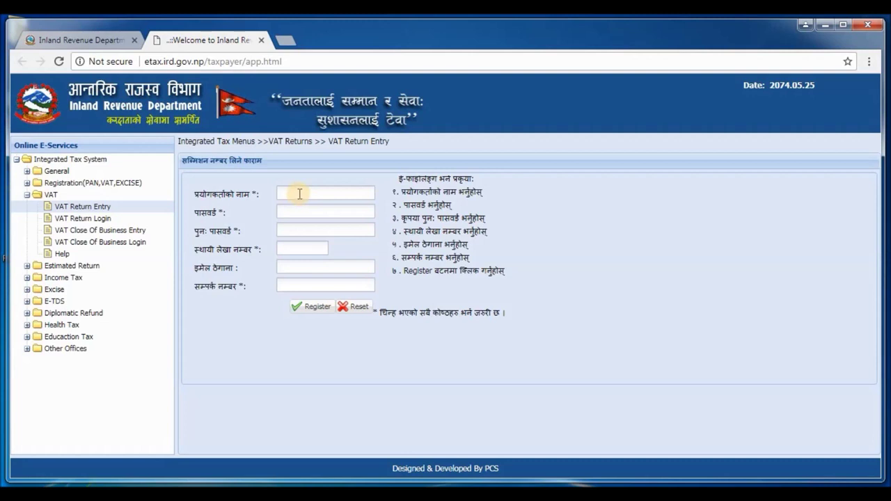
right_click(299, 194)
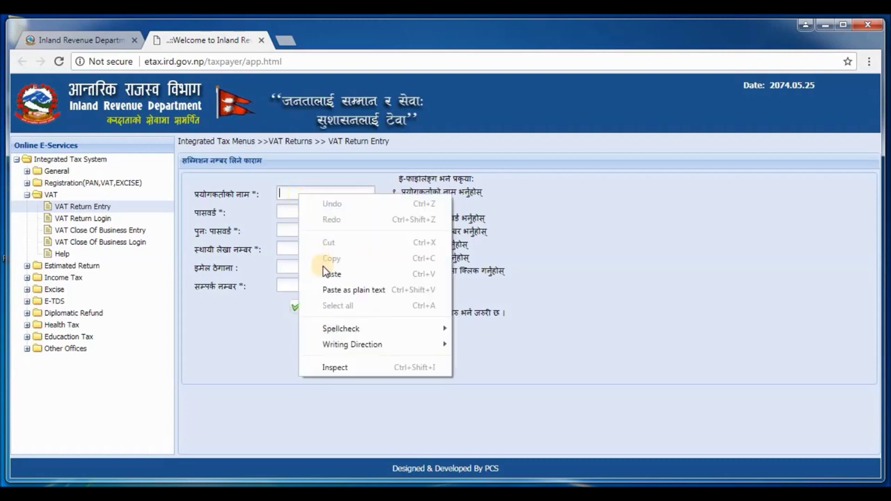
click(318, 273)
right_click(309, 213)
click(327, 294)
right_click(313, 230)
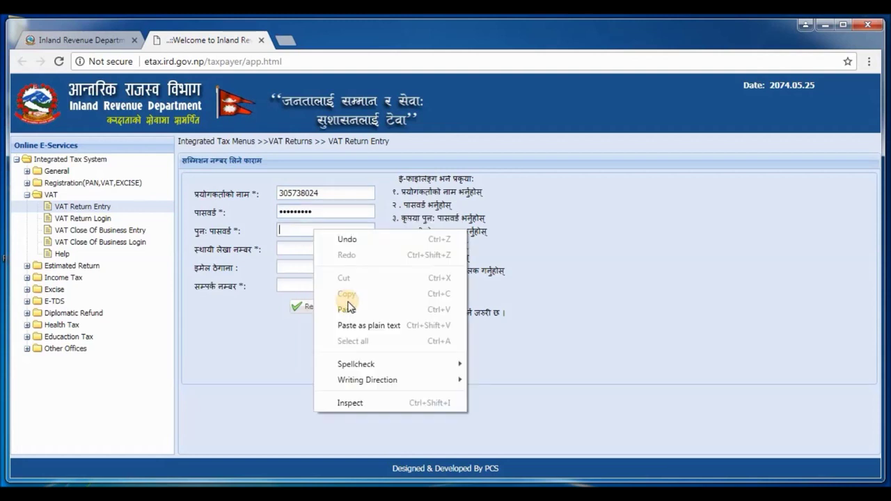
click(327, 309)
right_click(282, 248)
click(316, 332)
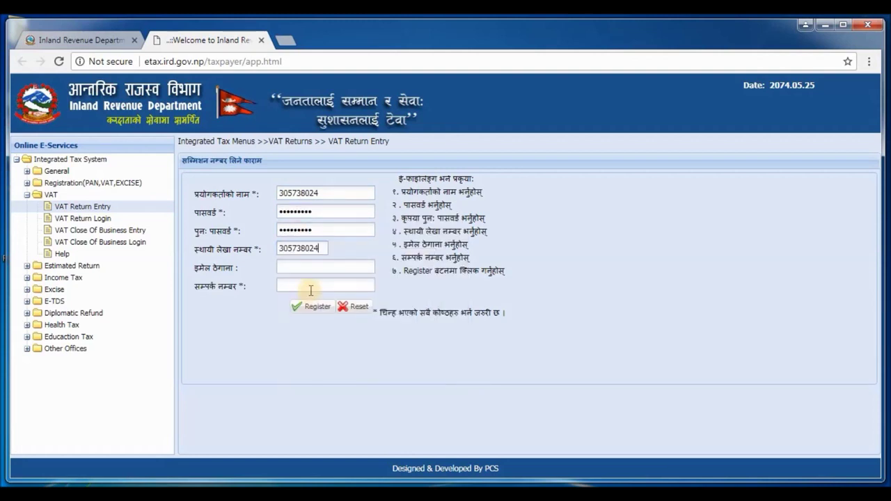
Enter the contact number and register for the submission without saving the password, continuing to the VAT return form.
click(285, 285)
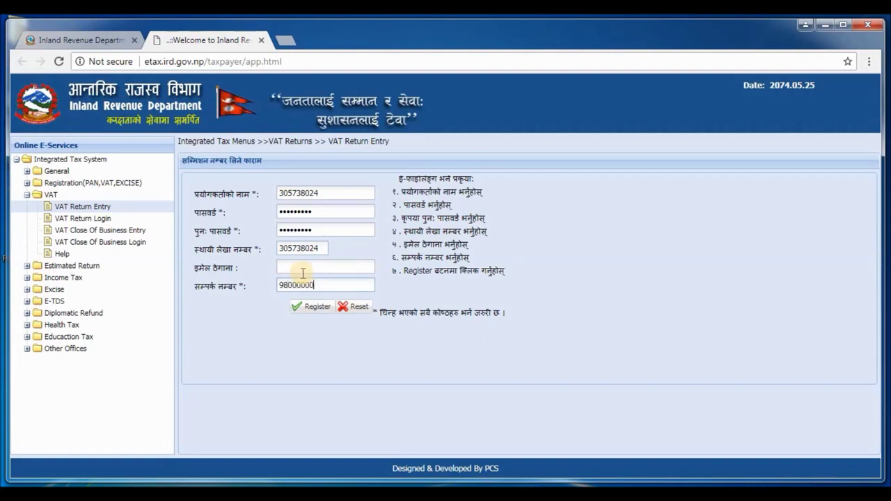
click(310, 311)
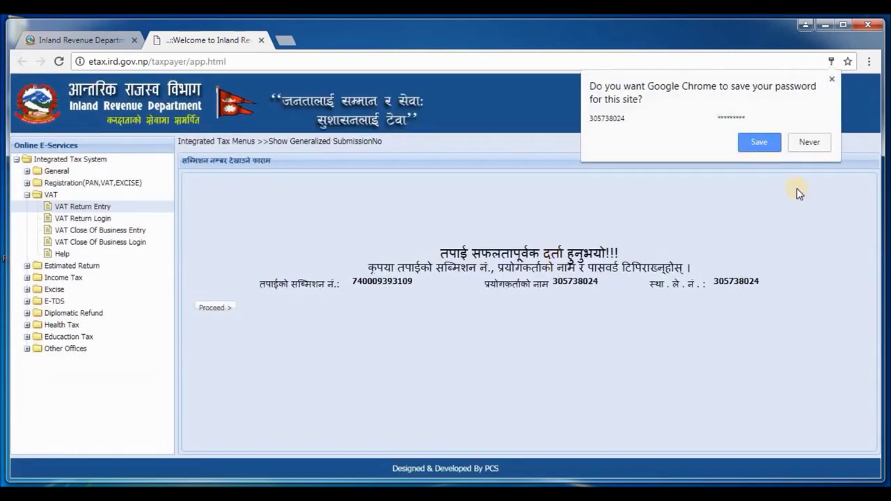
click(809, 143)
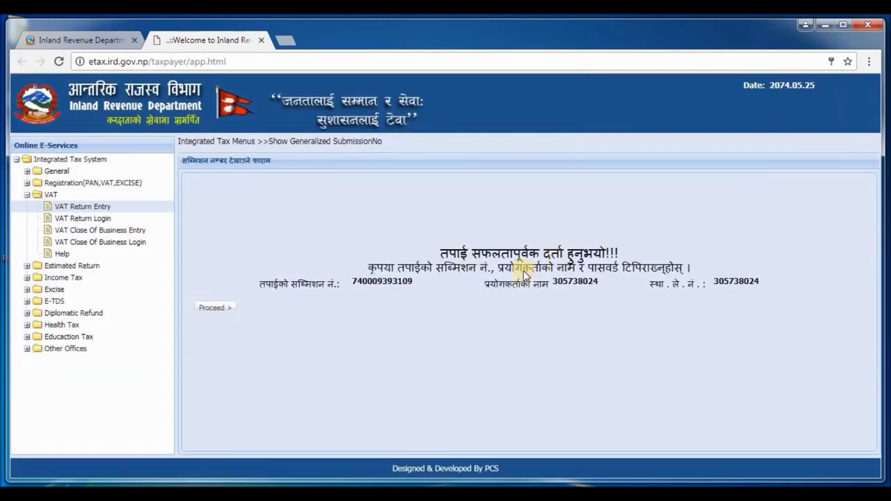
click(224, 313)
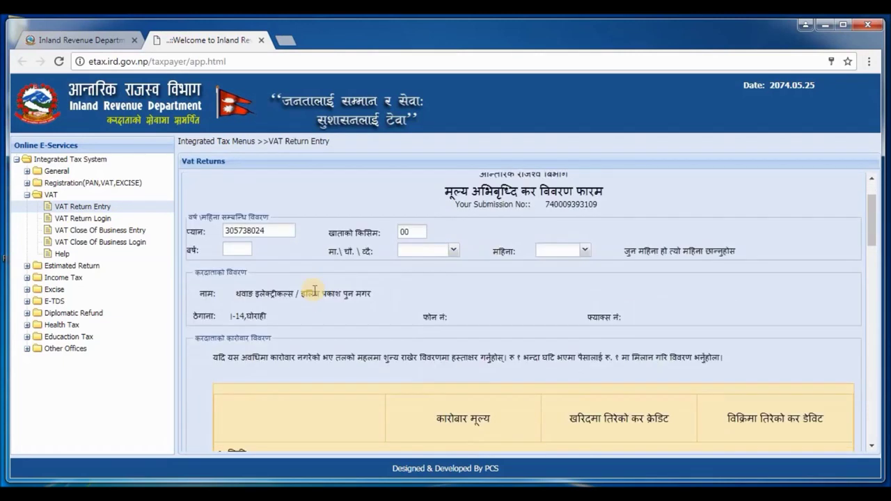
Set the VAT return period to year 2074, filing type मासिक (monthly) and month श्रावण.
click(239, 247)
drag(165, 270, 144, 269)
click(206, 245)
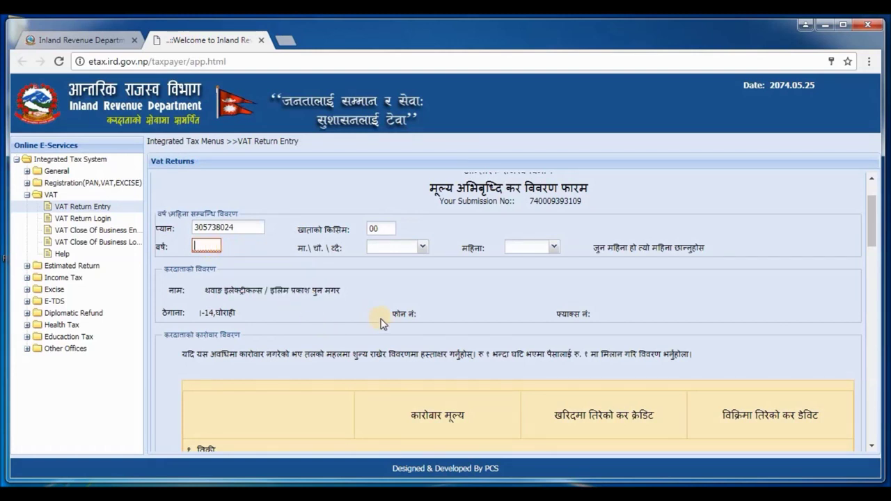
text(2074)
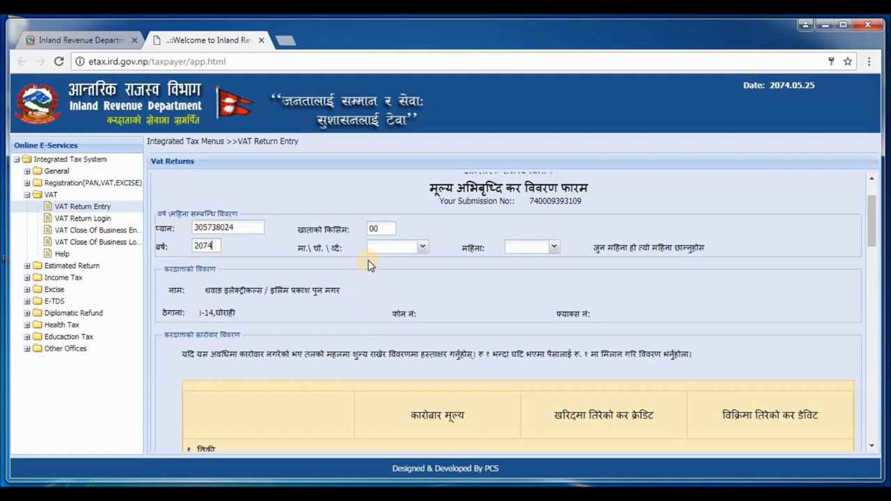
click(421, 247)
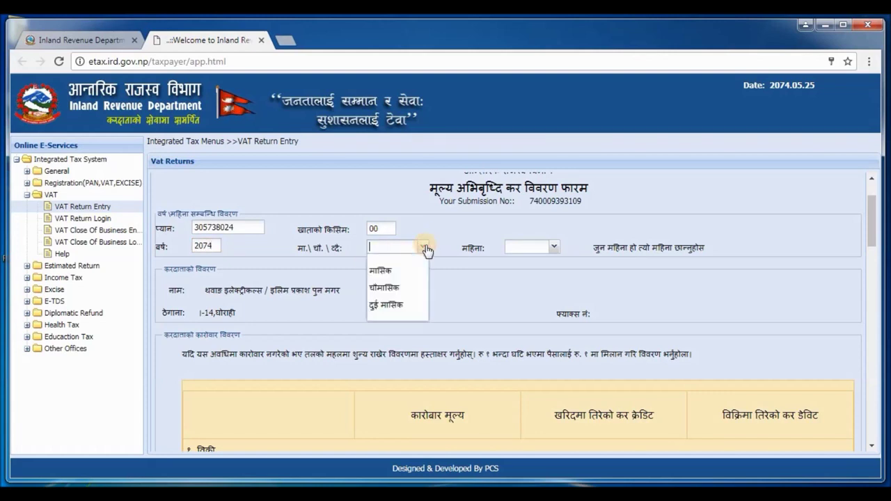
click(392, 277)
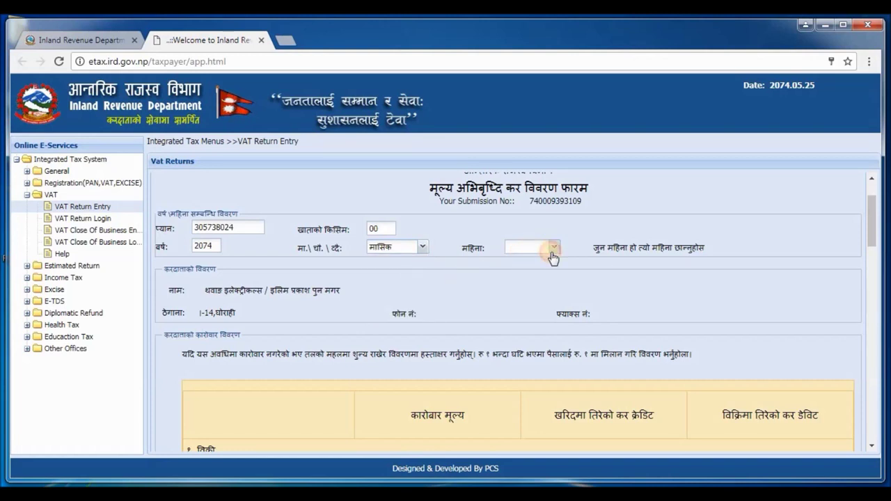
click(554, 248)
click(518, 322)
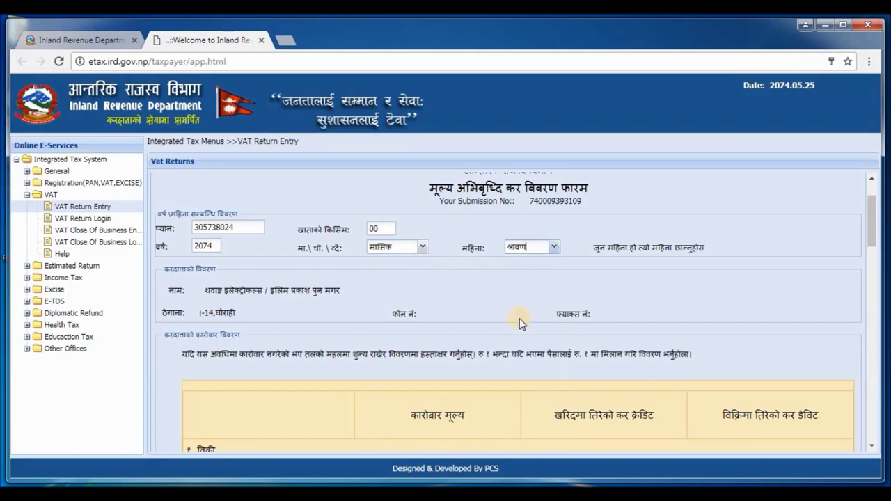
Switch to the Word document Document1 and copy the sales amount 295800 for the return's taxable sales row.
scroll(367, 346, down, 1)
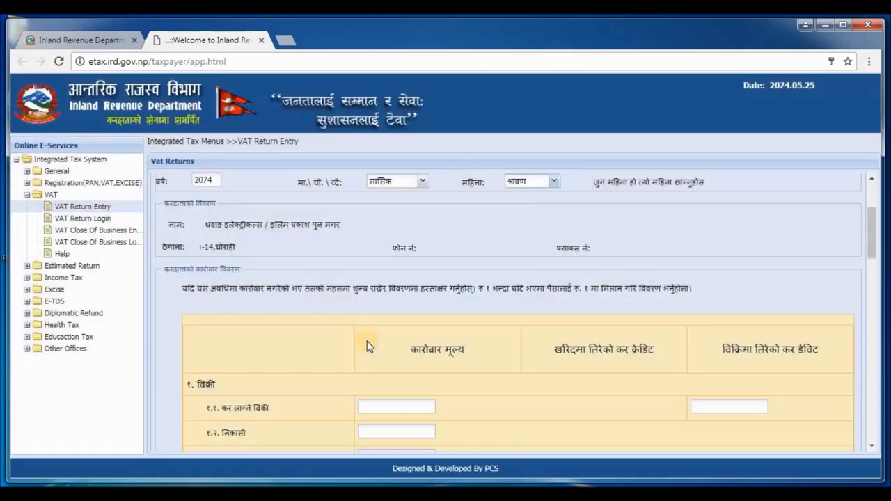
scroll(327, 389, down, 2)
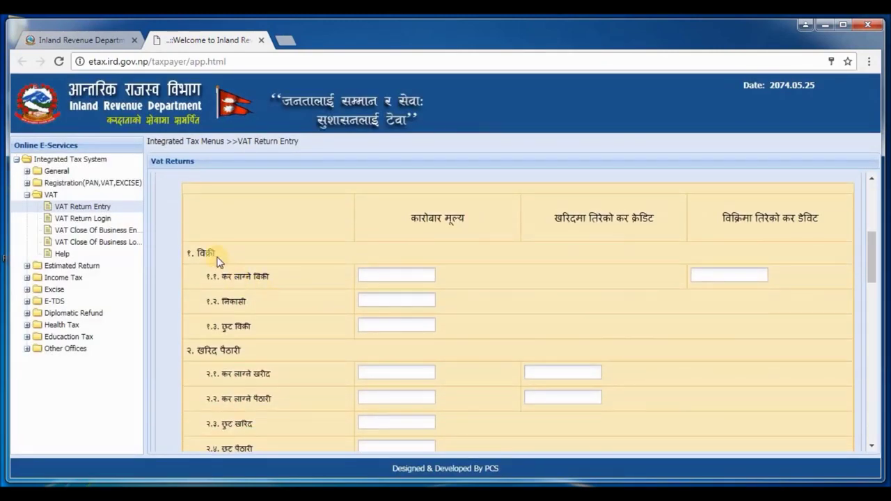
click(375, 277)
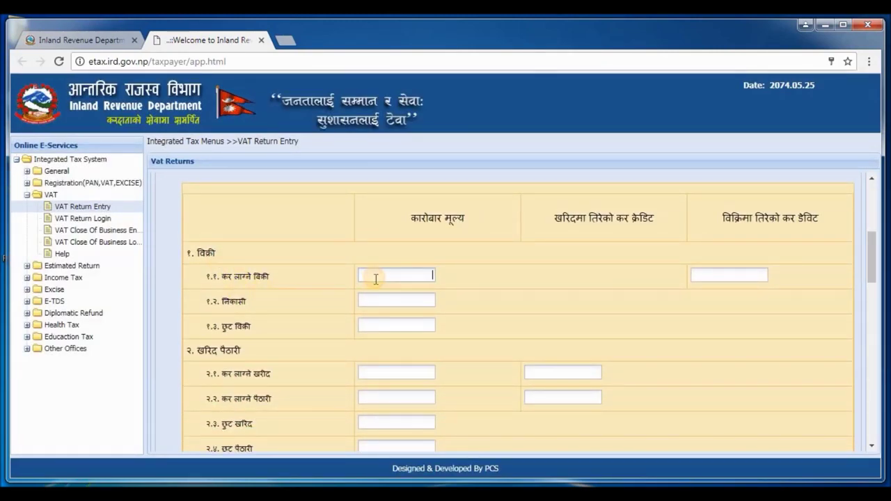
click(734, 275)
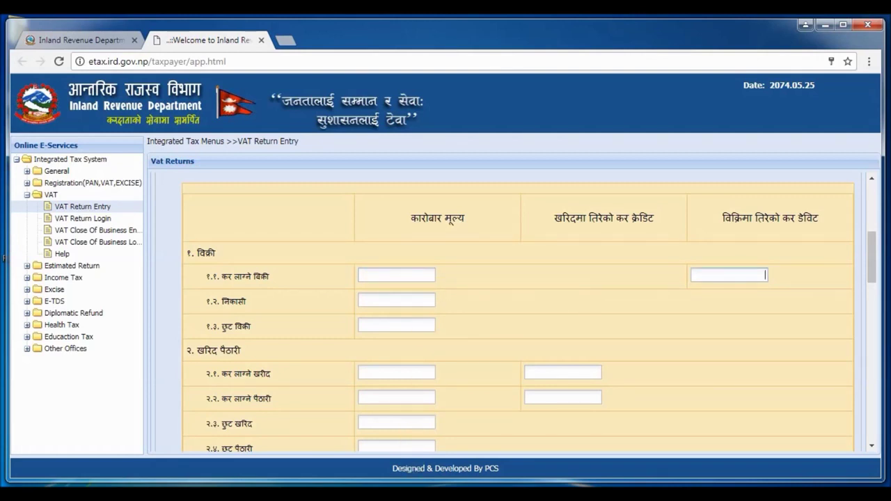
mouse_move(423, 490)
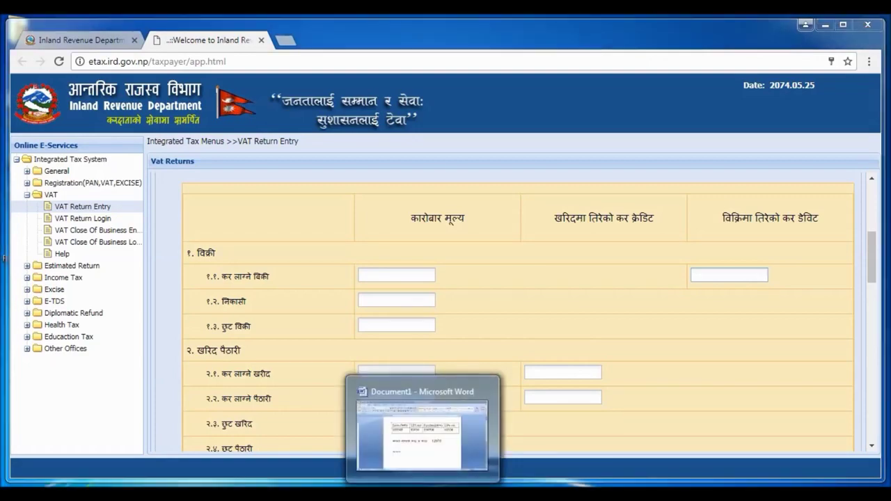
click(423, 428)
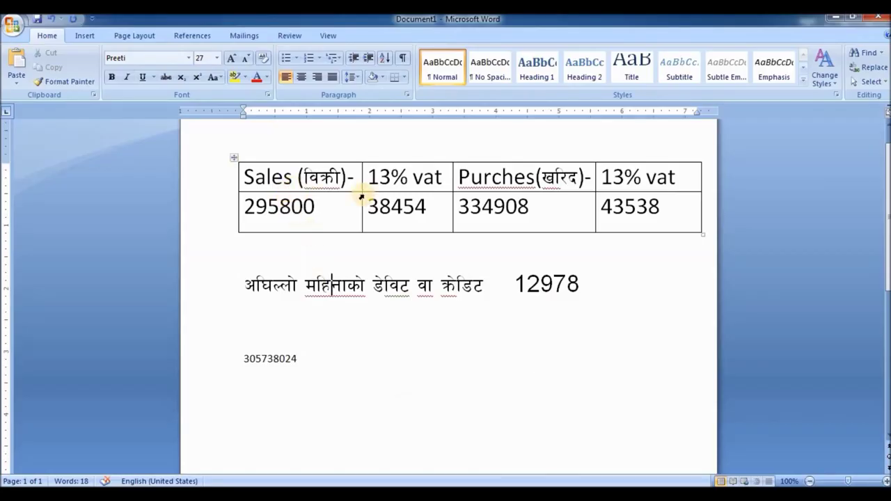
click(245, 207)
click(246, 208)
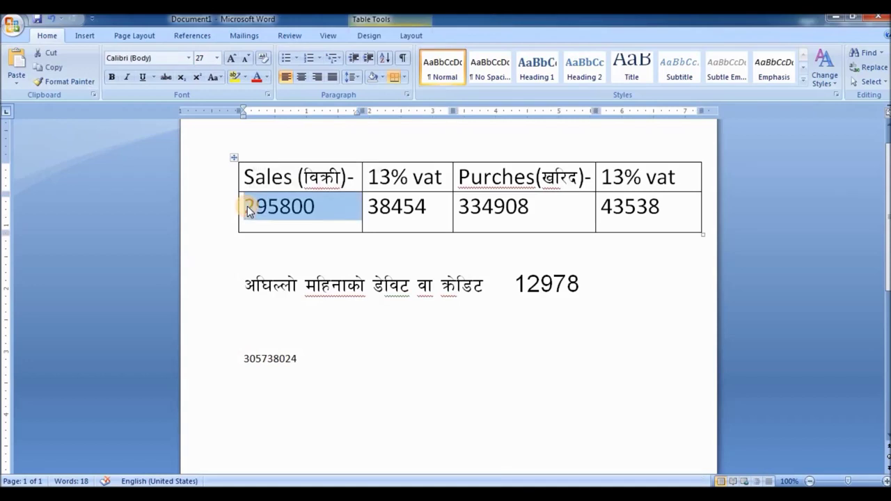
right_click(268, 203)
click(297, 227)
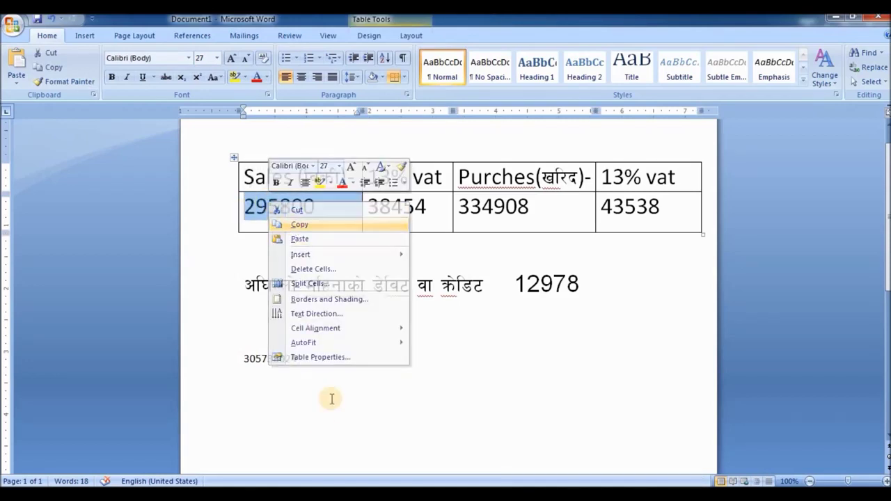
Return to the VAT form in Chrome and paste 295800 as the transaction value of taxable sales in row 1.1.
key(alt+Tab)
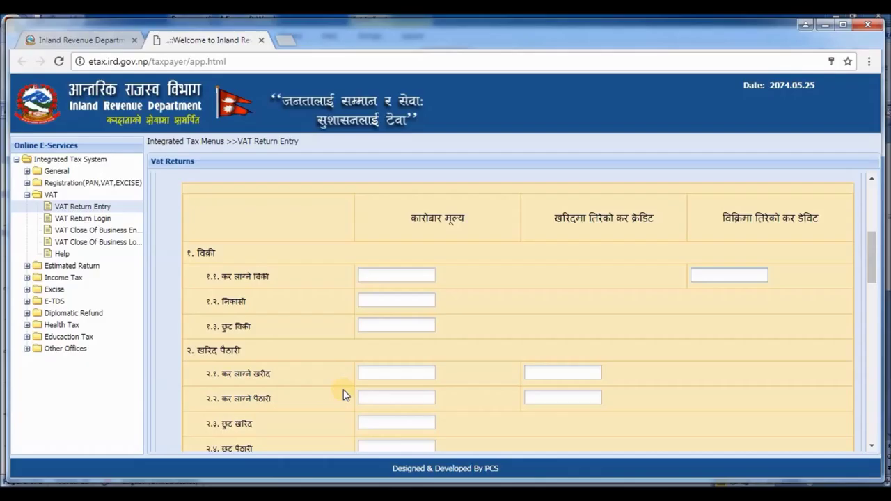
click(392, 274)
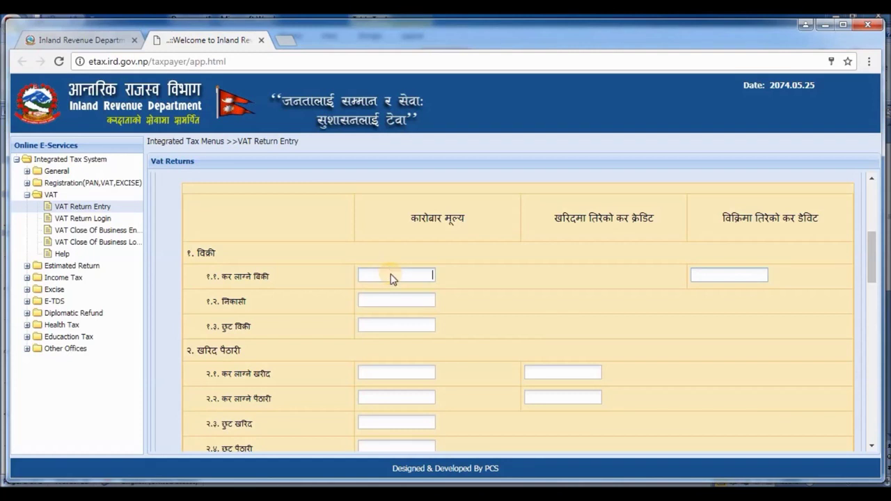
right_click(390, 279)
click(425, 356)
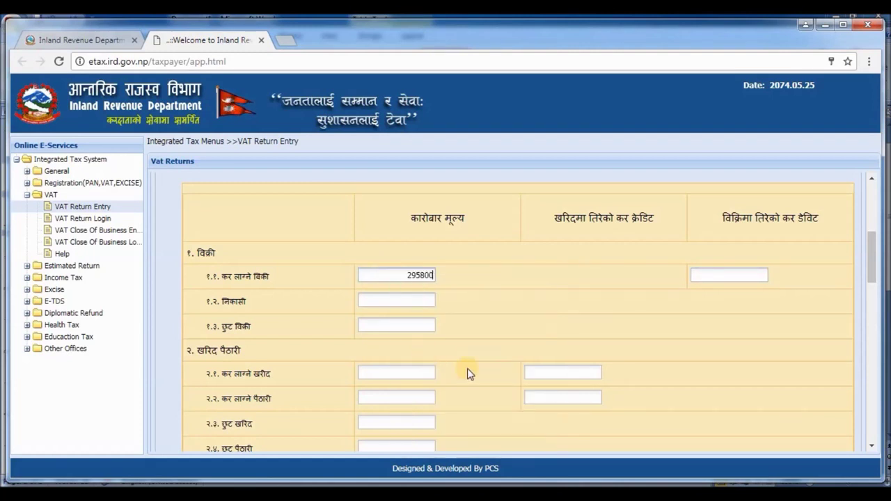
Copy the 13% VAT on sales, 38454, from the Word document and go back to the VAT form in Chrome.
key(alt+Tab)
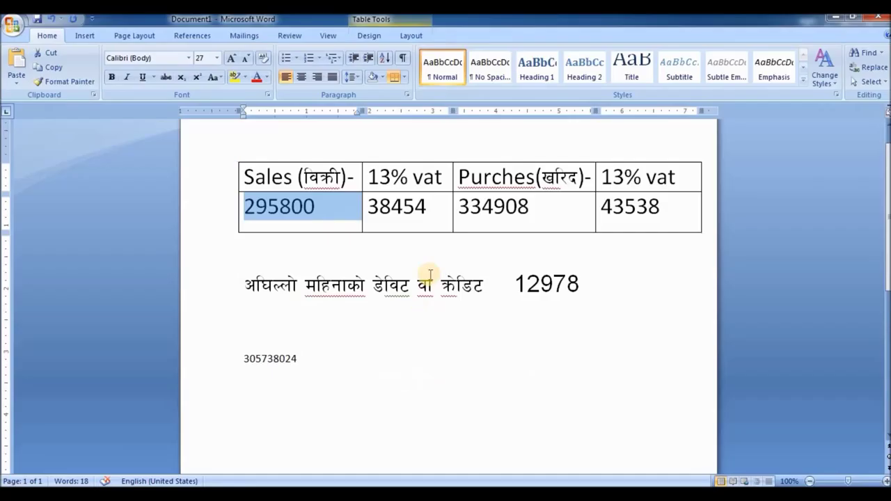
double_click(397, 208)
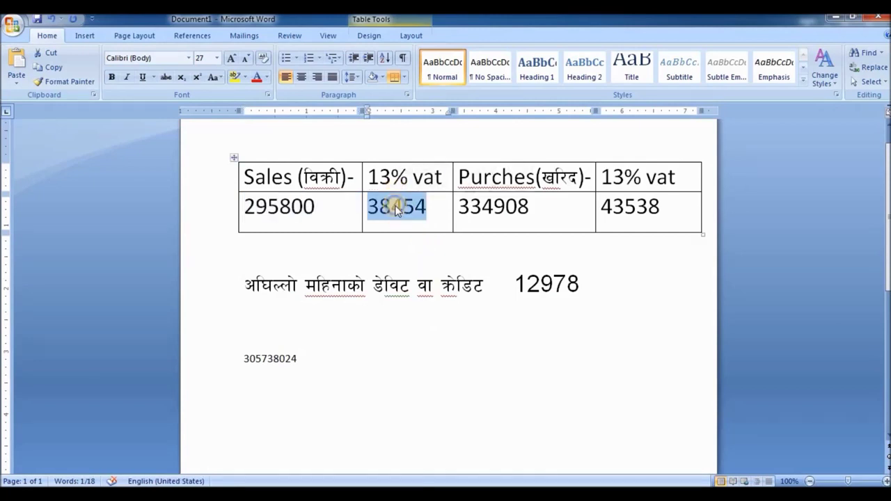
right_click(395, 207)
click(425, 229)
click(178, 428)
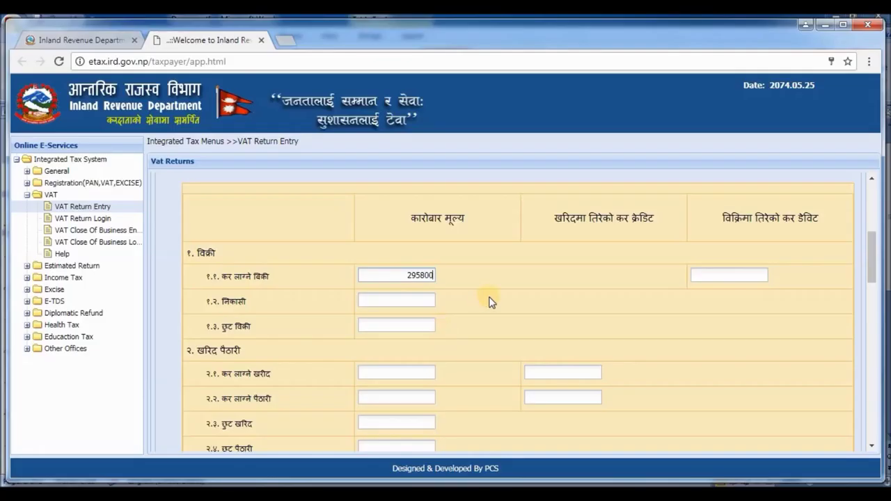
Enter 38454 as the sales tax debit for taxable sales in row 1.1.
right_click(724, 275)
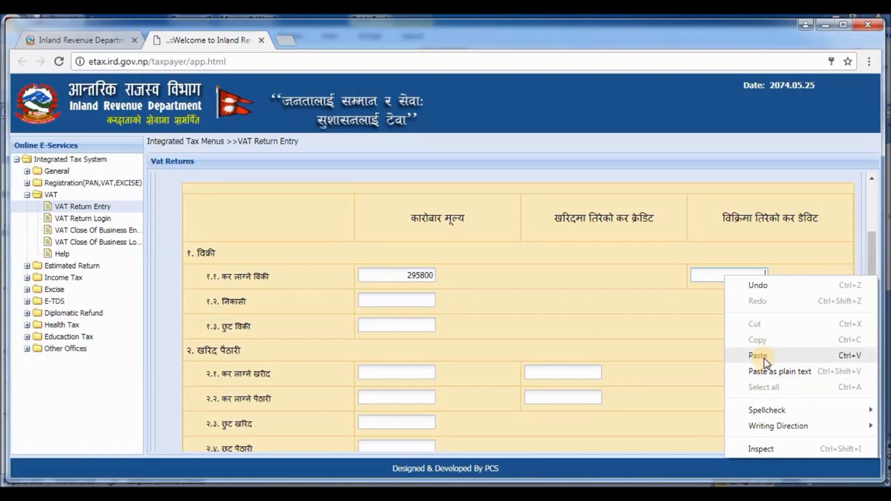
key(Escape)
text(38454)
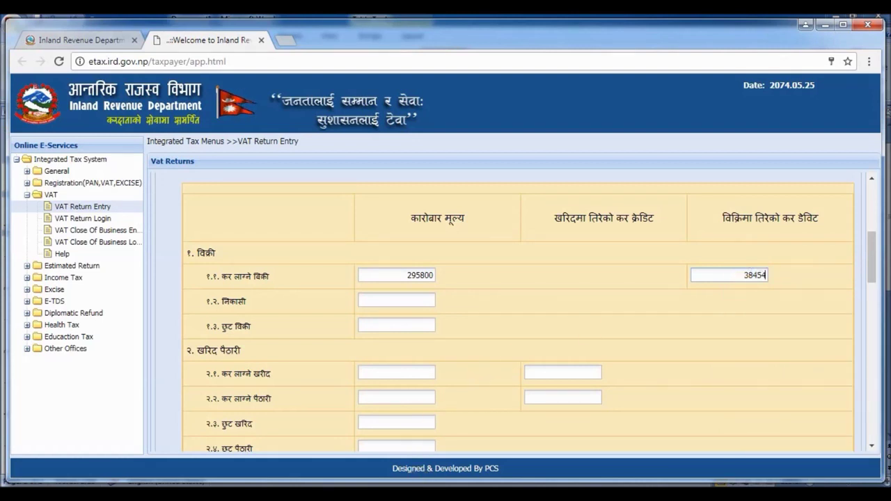
Switch to the Word document Document1 and copy the purchase amount 334908 for the return's taxable purchases row.
click(376, 372)
scroll(338, 346, down, 1)
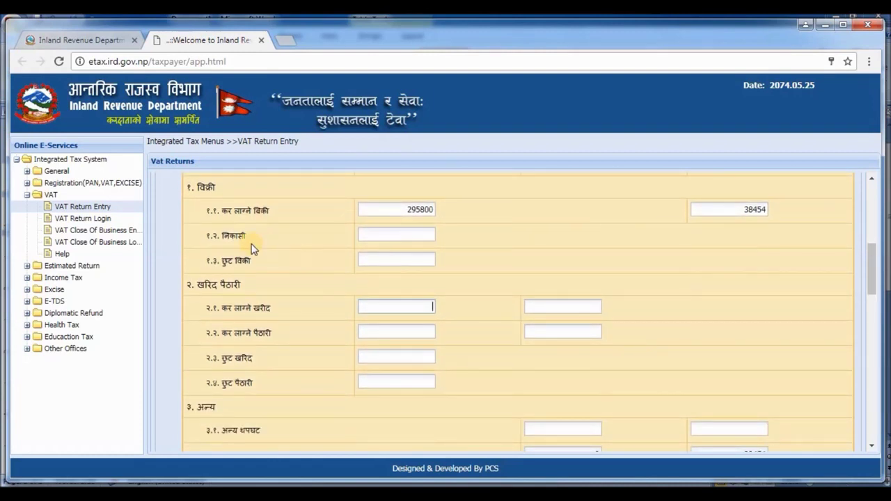
click(384, 258)
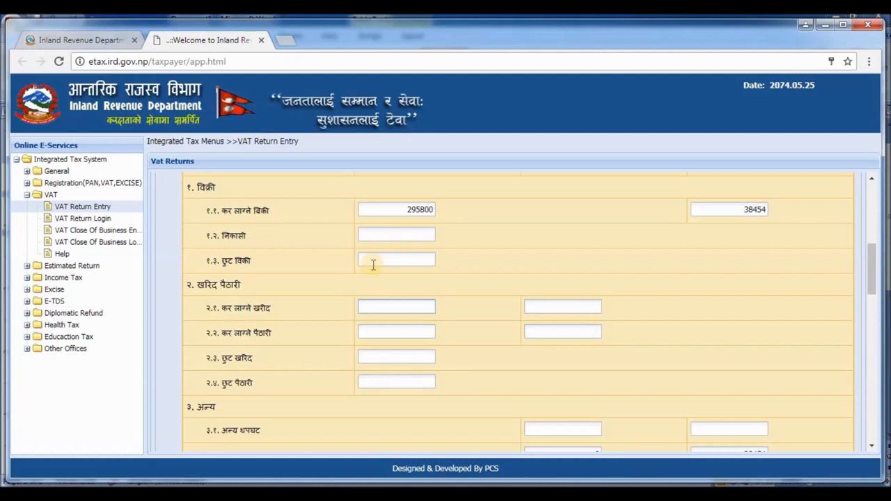
click(386, 306)
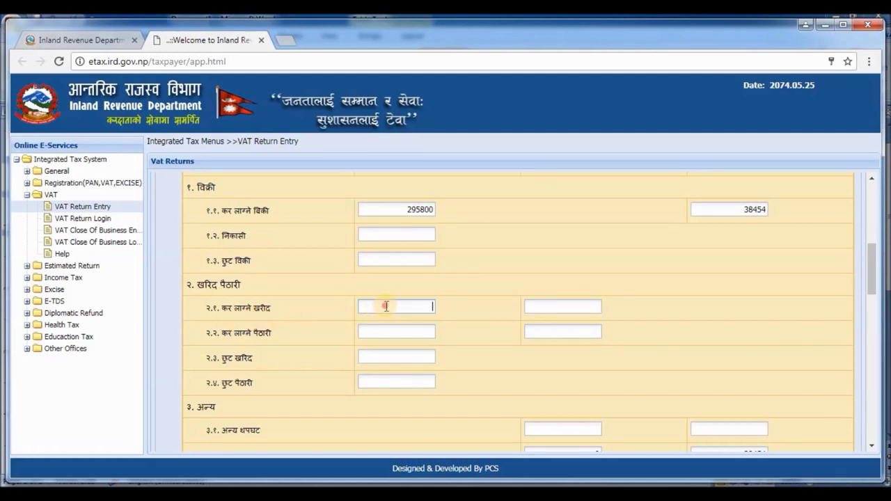
key(alt+Tab)
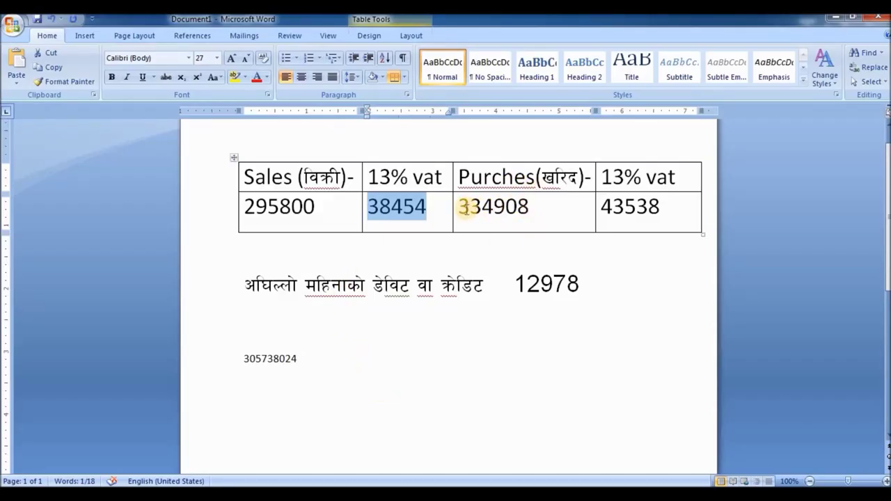
drag(460, 206, 530, 211)
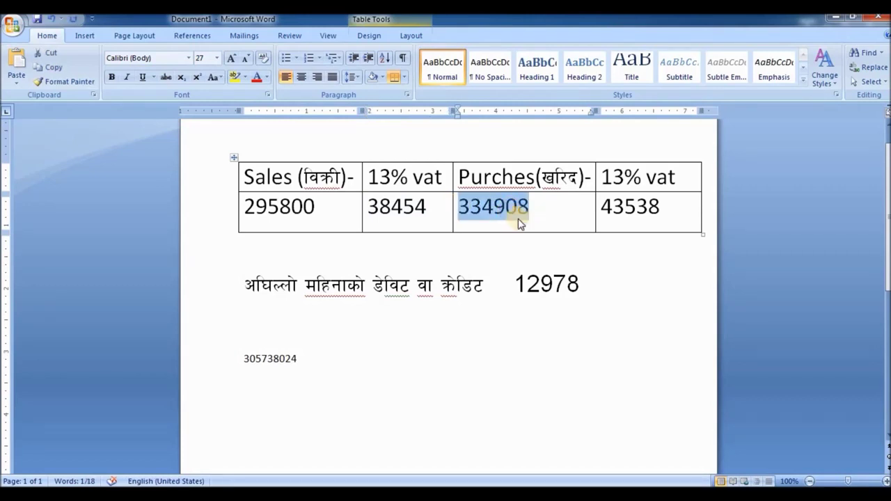
right_click(513, 210)
click(365, 357)
Return to the VAT form in Chrome and paste 334908 as the transaction value of taxable purchases in row 2.1.
key(alt+Tab)
click(414, 308)
right_click(415, 307)
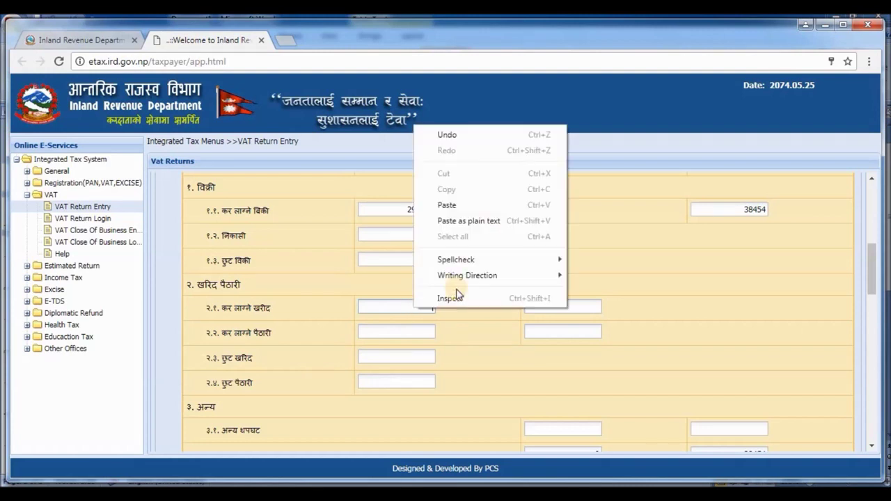
click(477, 205)
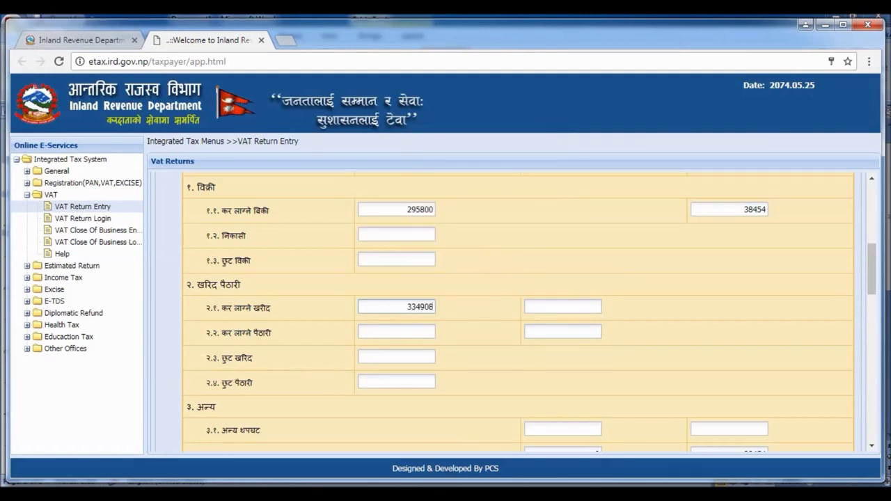
Copy the 13% VAT on purchases, 43538, from the Word document and paste it as row 2.1's purchase tax credit in Chrome.
key(alt+Tab)
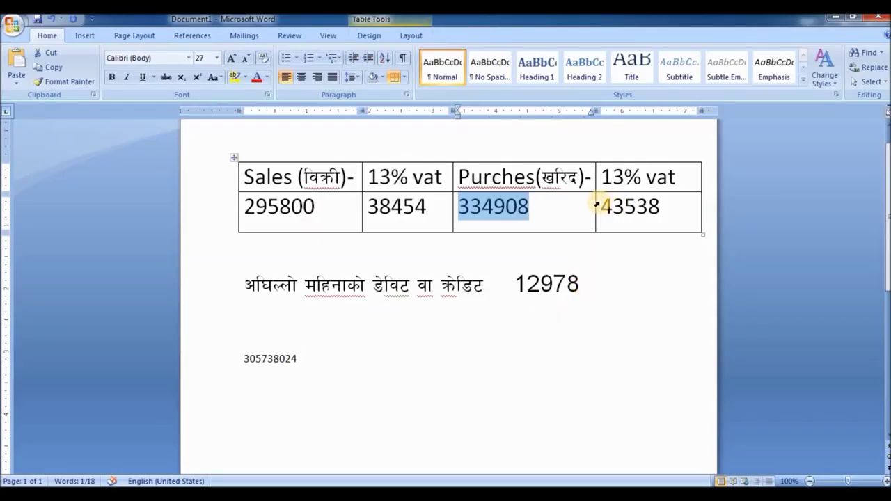
drag(605, 206, 660, 205)
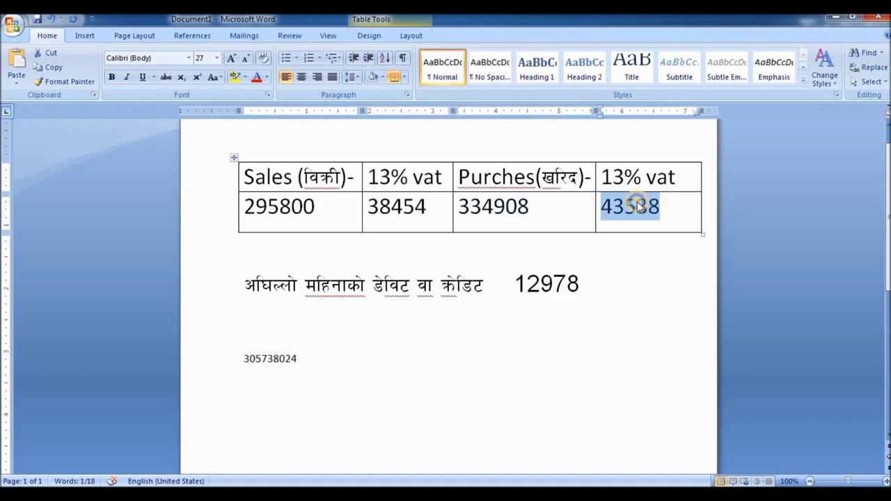
right_click(639, 204)
click(665, 225)
key(alt+Tab)
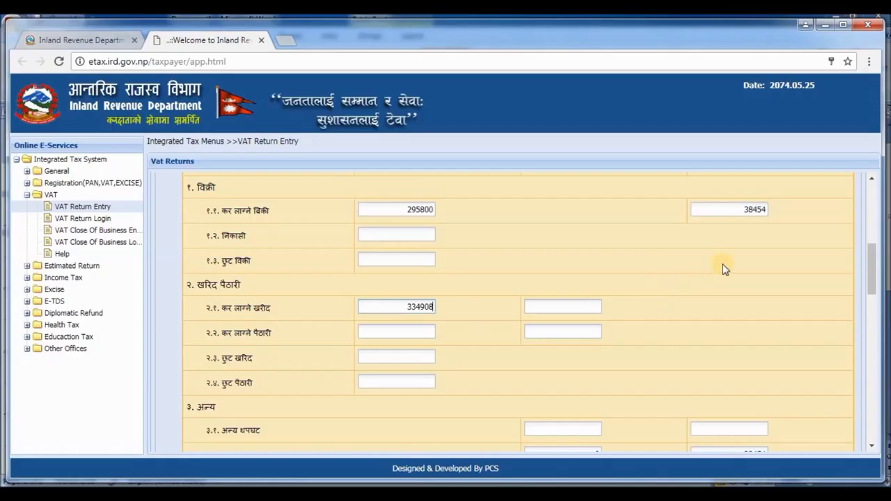
right_click(571, 307)
click(610, 203)
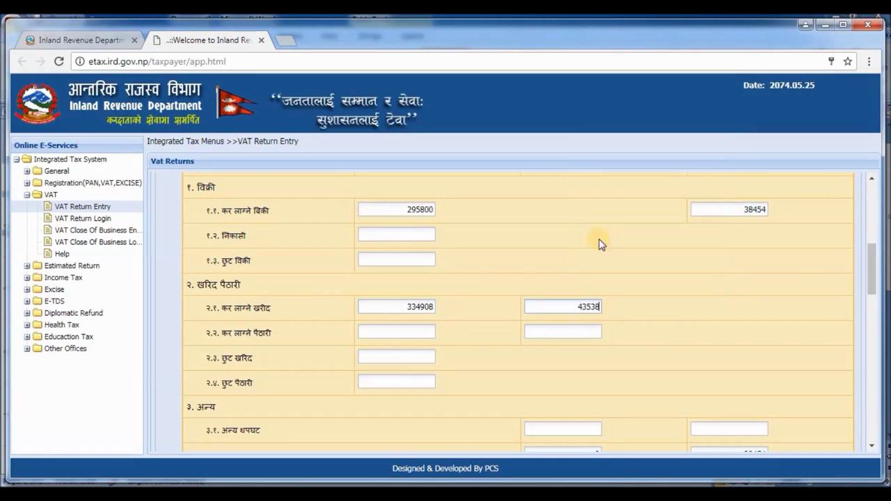
Leave the previous month's credit in row 6 blank and tick the declaration that the return's information is true and complete.
scroll(560, 320, down, 3)
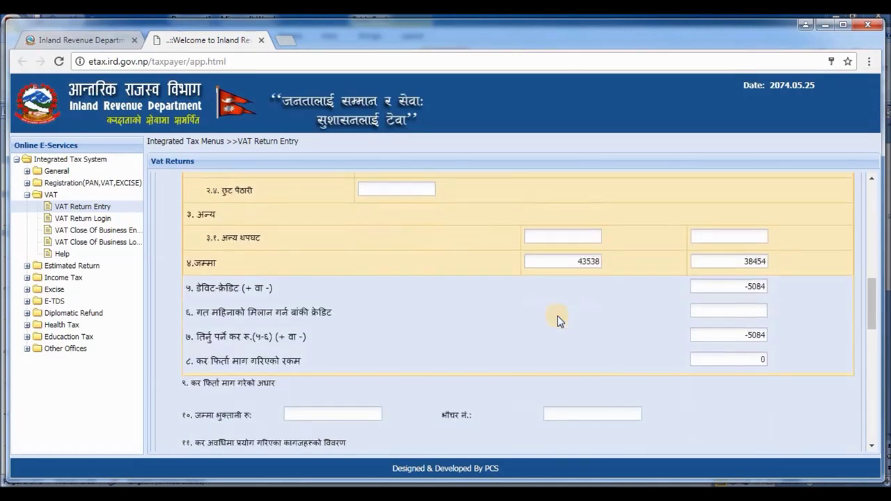
click(739, 306)
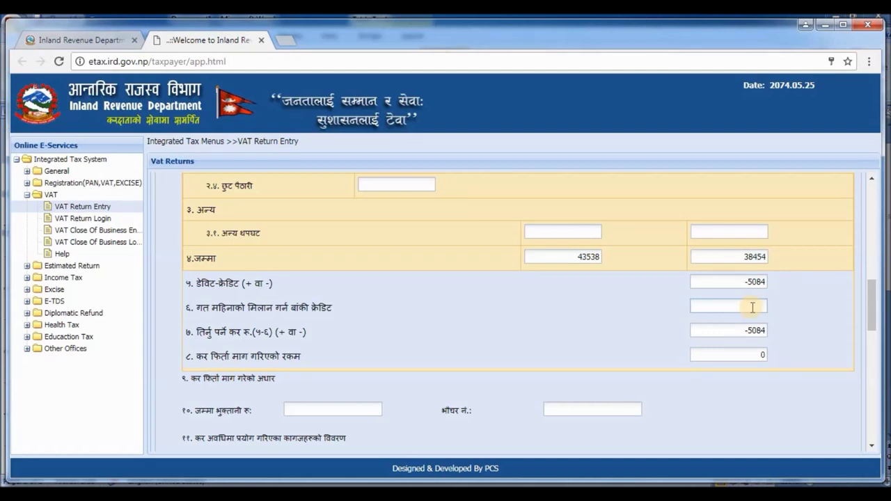
click(755, 307)
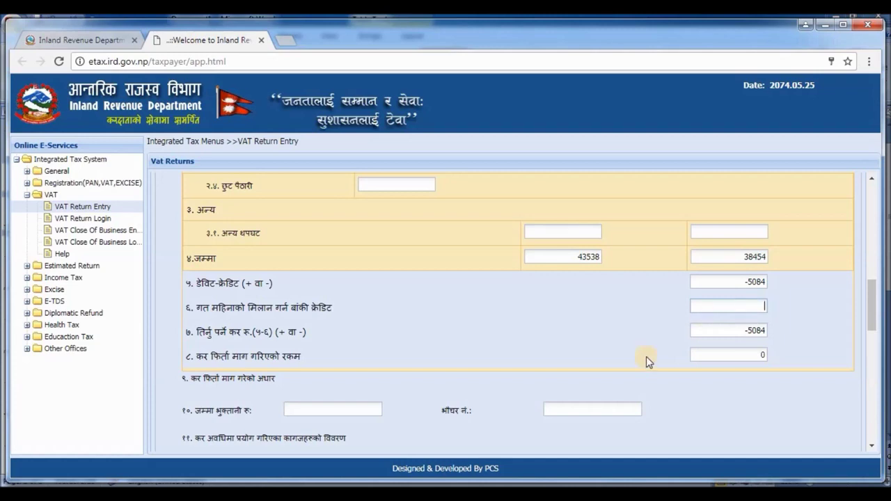
scroll(646, 357, down, 3)
scroll(646, 356, down, 6)
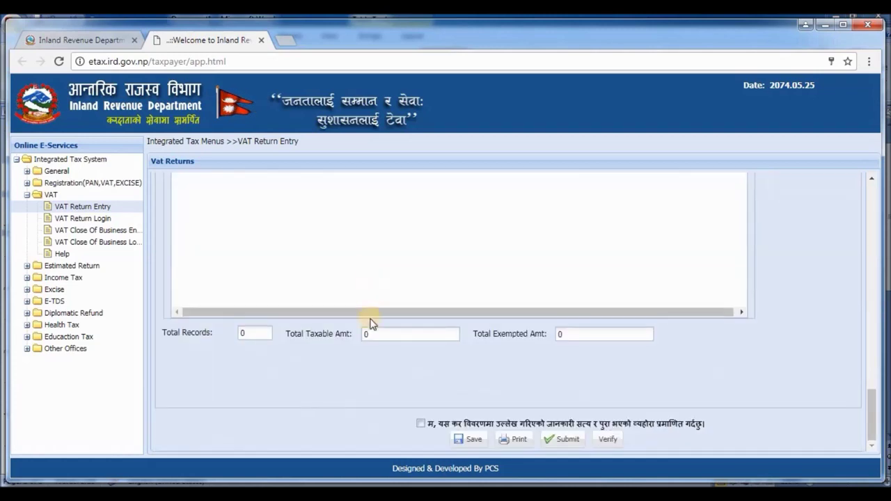
click(422, 424)
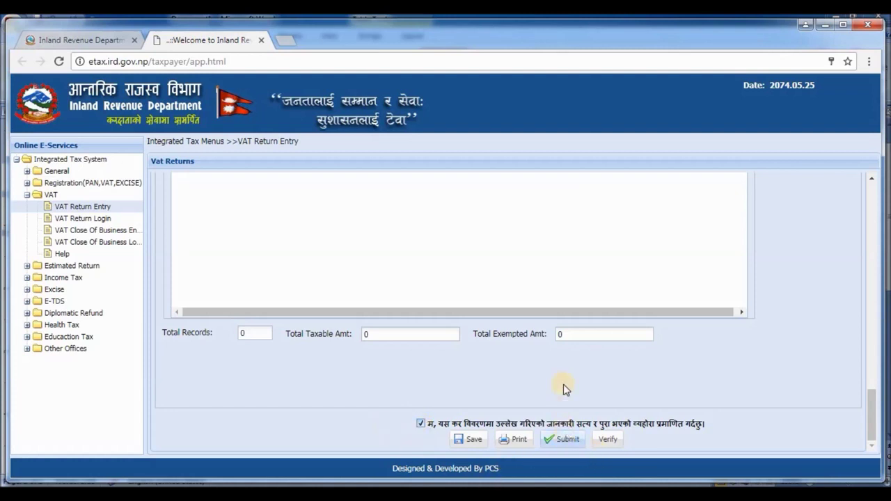
Review the entered sales and purchase figures, submit the VAT return and confirm the submission.
scroll(564, 369, up, 5)
scroll(565, 355, up, 5)
scroll(565, 355, up, 10)
scroll(427, 380, down, 3)
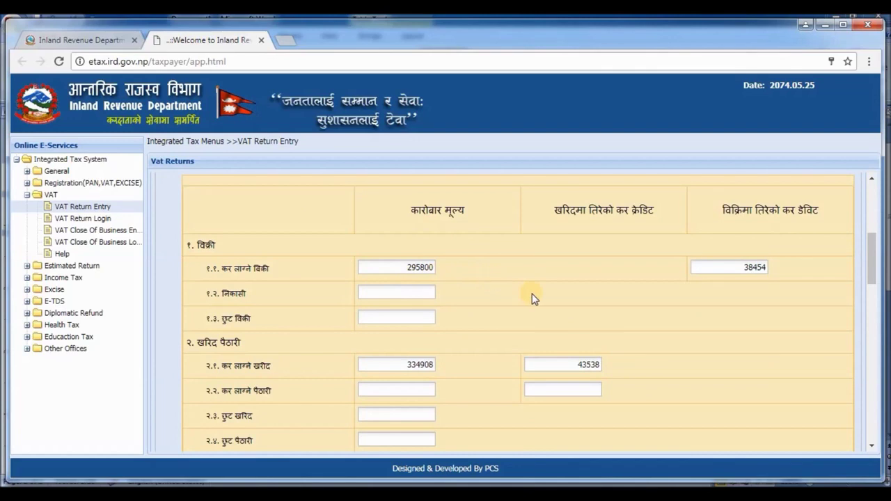
scroll(533, 296, down, 1)
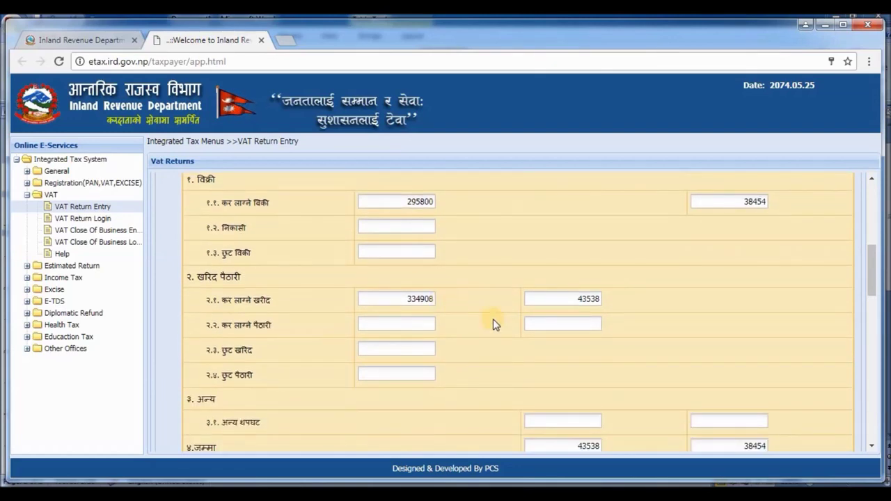
scroll(493, 324, down, 8)
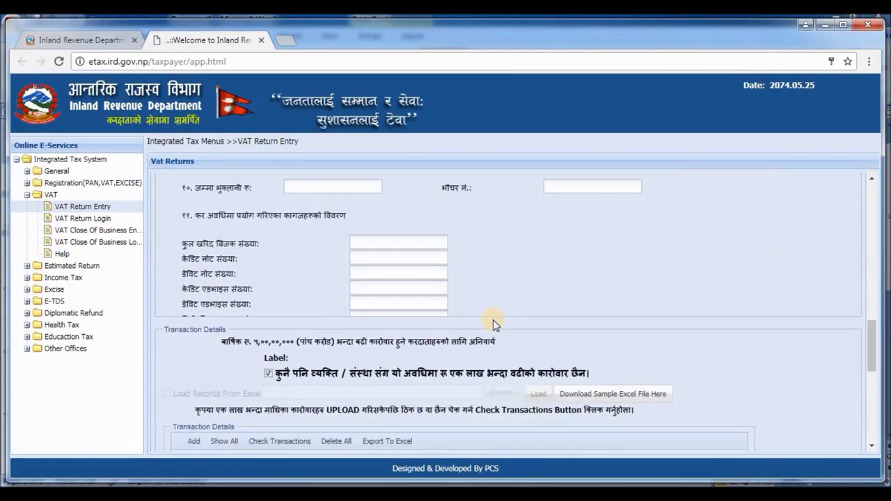
scroll(492, 320, down, 6)
click(568, 440)
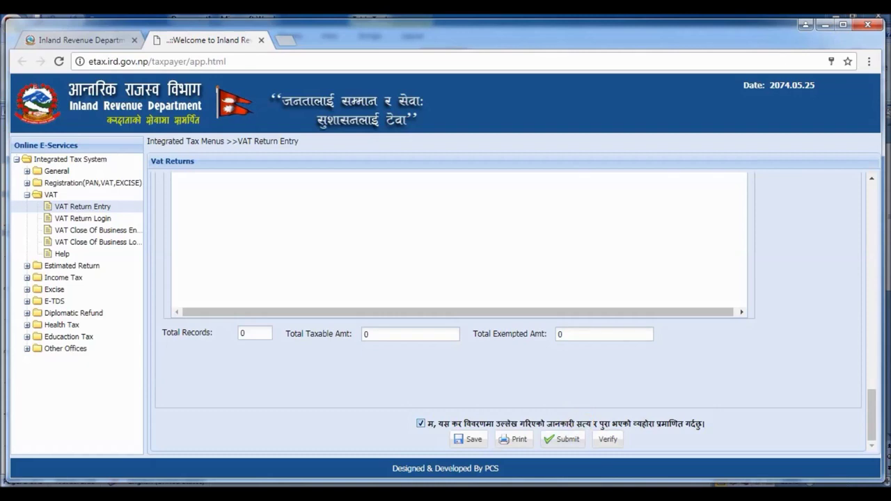
click(569, 444)
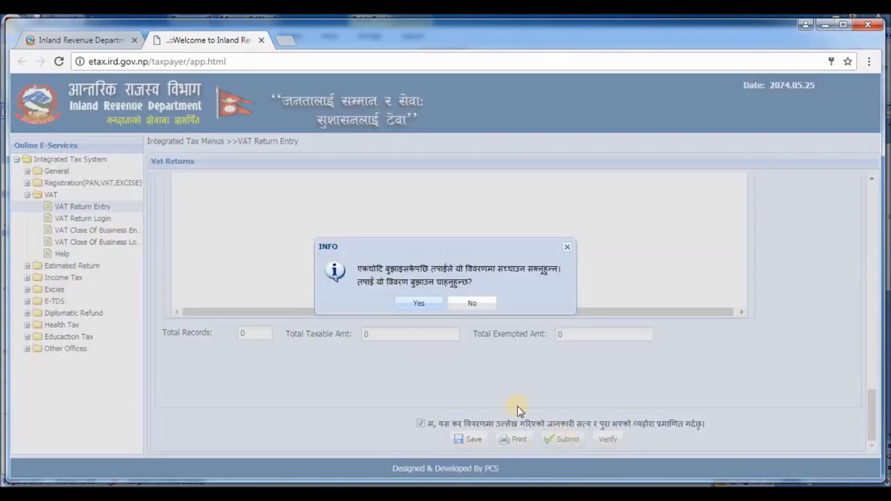
click(420, 302)
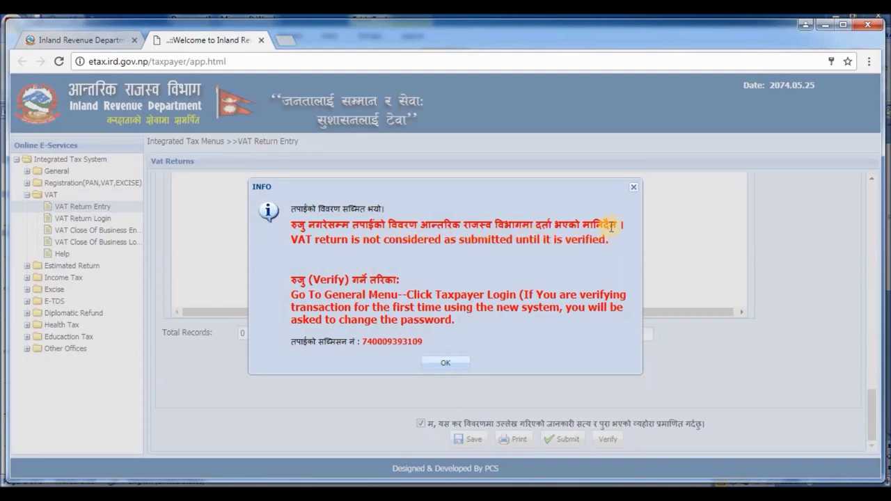
click(444, 363)
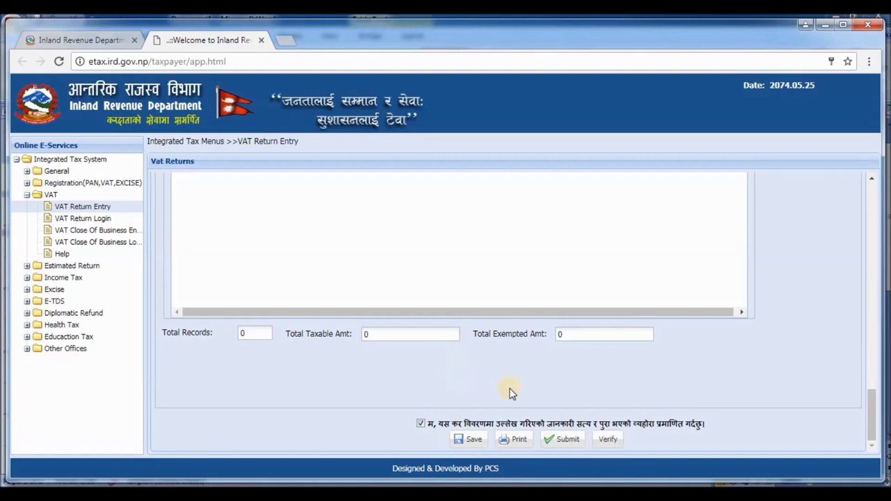
Open the verification of the submitted return using username and password.
click(609, 445)
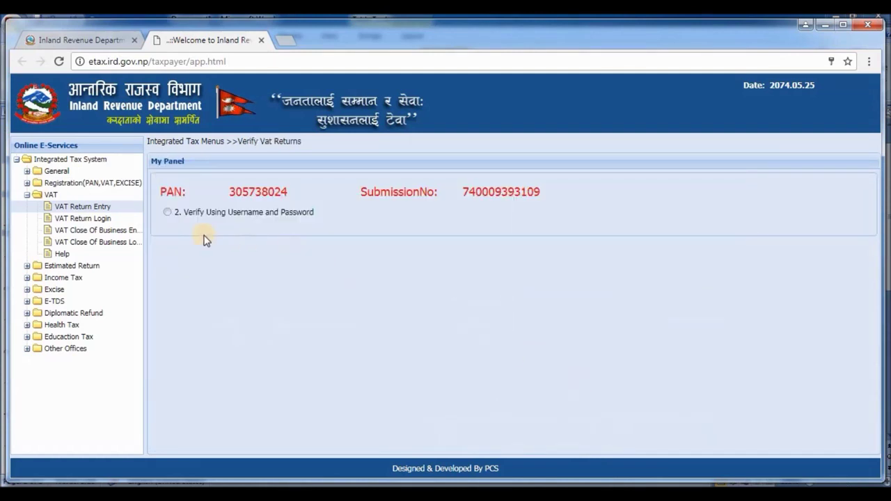
click(167, 213)
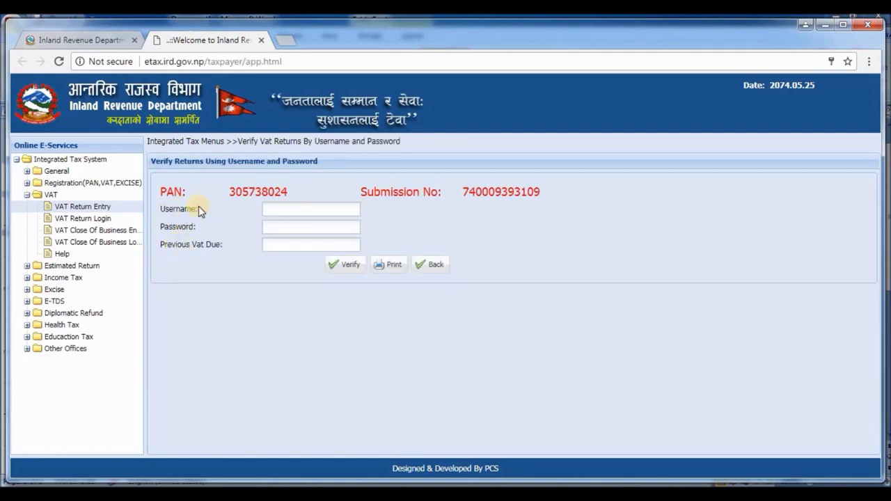
Copy the PAN shown on the verification form into the username field and enter the account password.
right_click(316, 210)
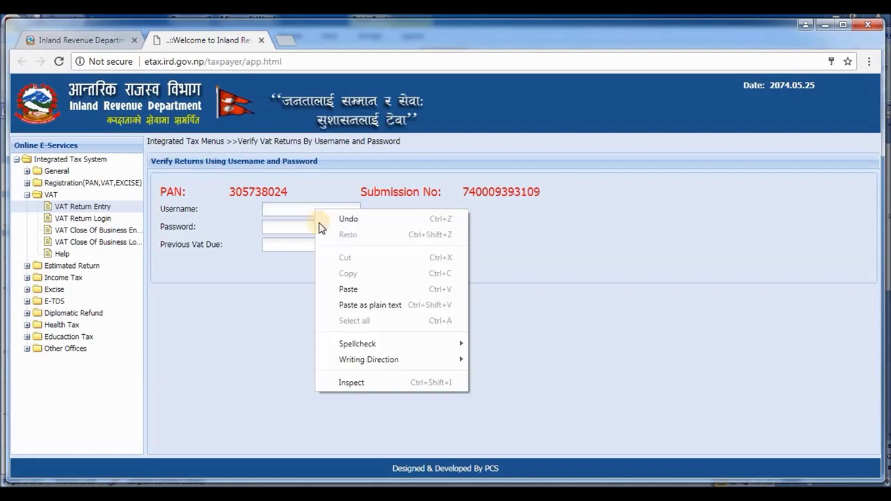
click(343, 288)
double_click(250, 193)
key(ctrl+c)
right_click(252, 191)
click(279, 200)
double_click(276, 210)
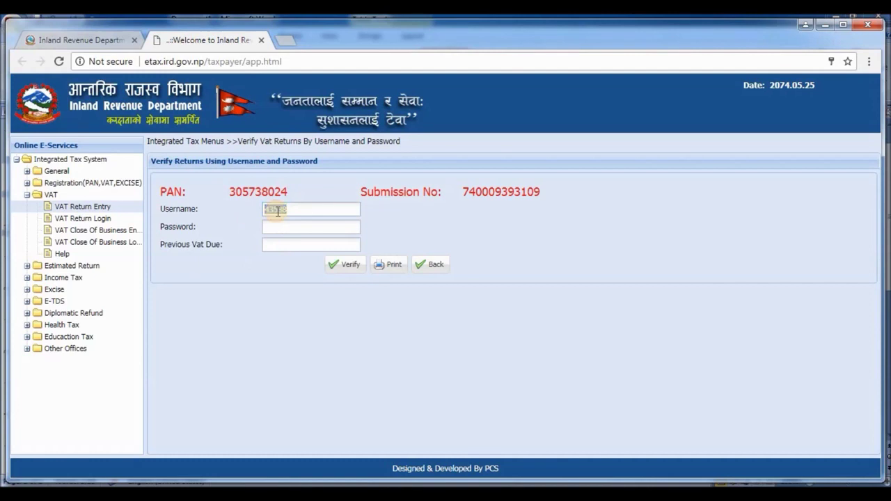
right_click(281, 211)
click(308, 254)
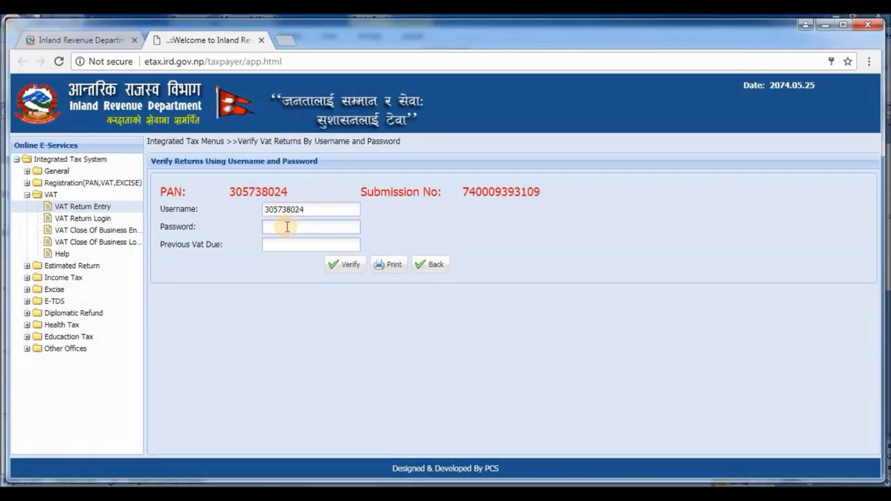
text(**********)
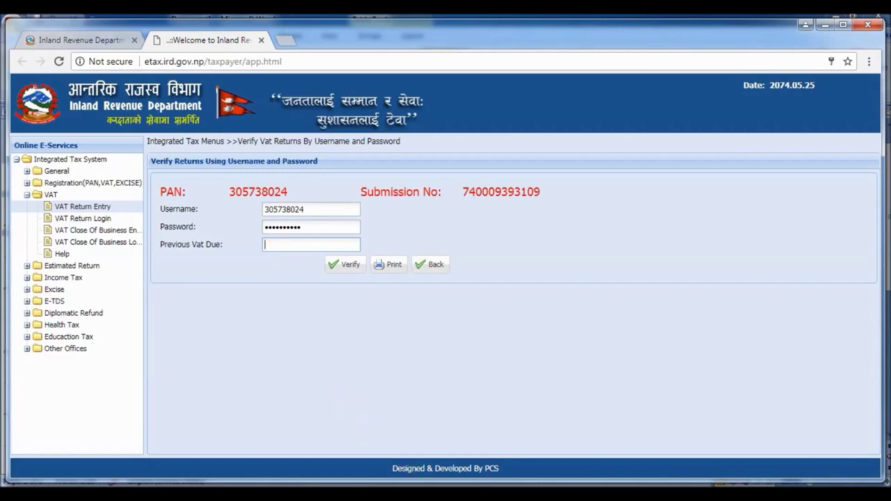
Copy the previous month's debit or credit amount, 12978, from the Word document and paste it as Previous Vat Due in Chrome.
click(497, 412)
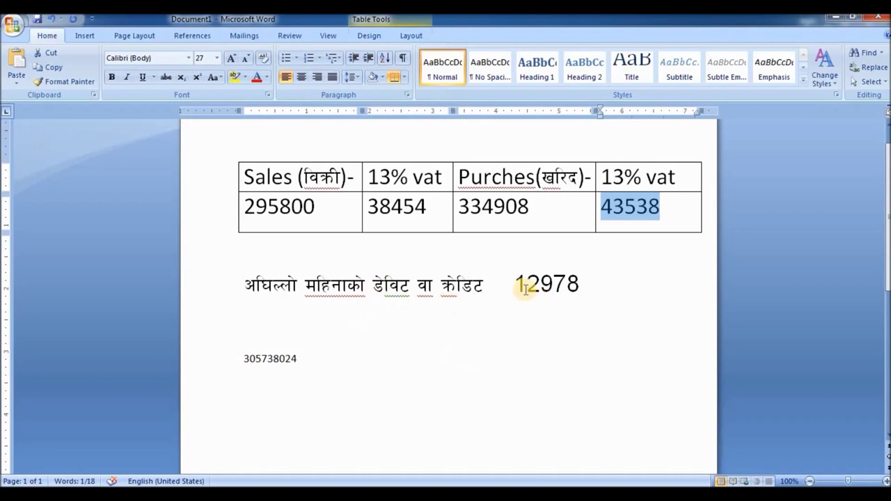
drag(516, 285, 579, 286)
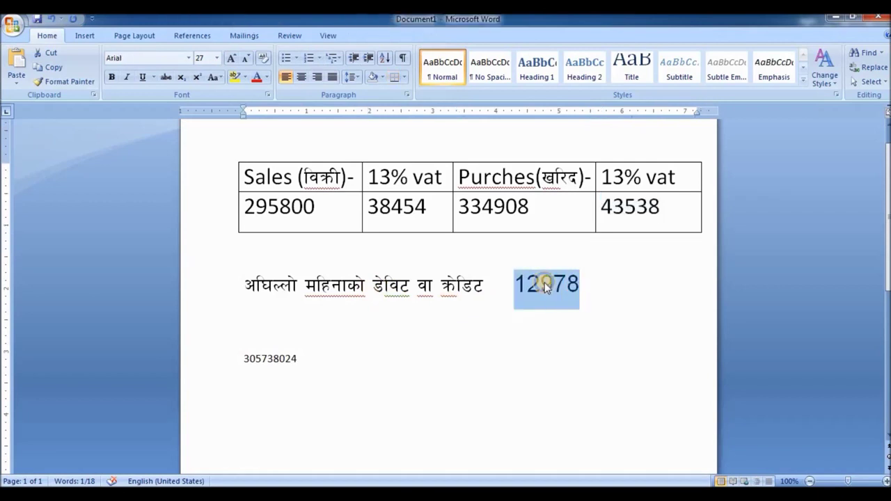
right_click(546, 286)
click(577, 304)
key(alt+Tab)
click(270, 244)
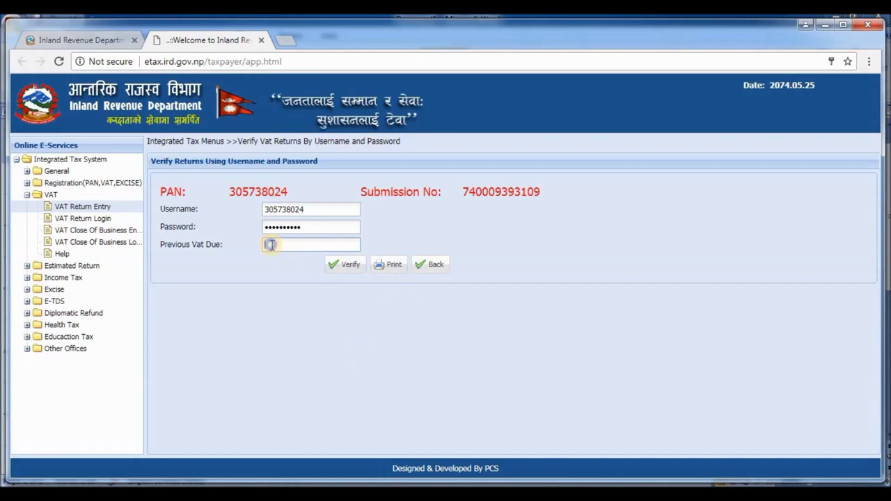
right_click(270, 244)
click(296, 322)
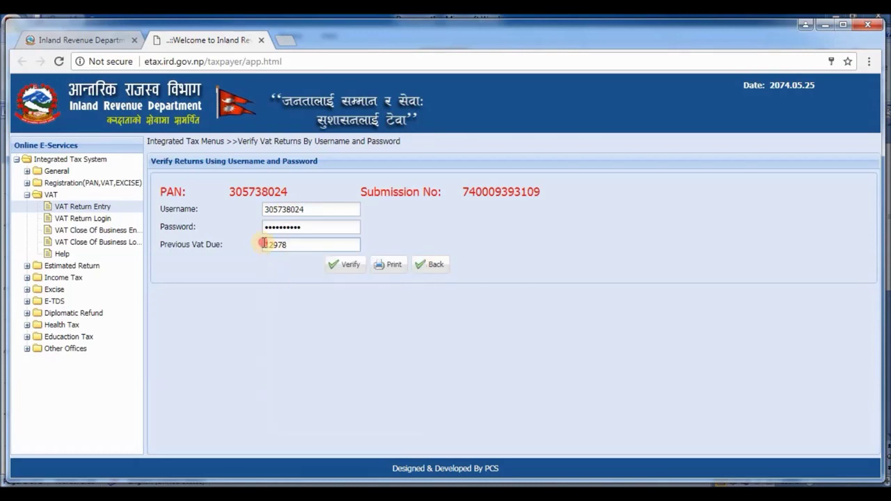
key(Home)
text(-)
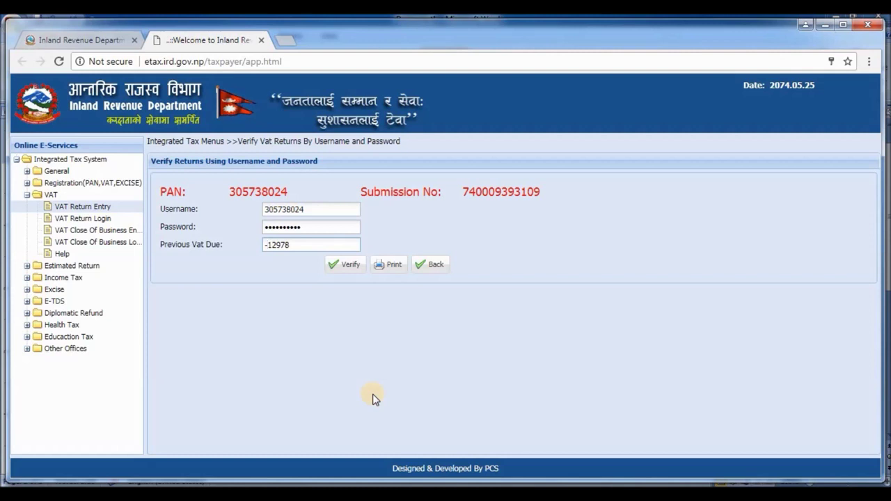
key(BackSpace)
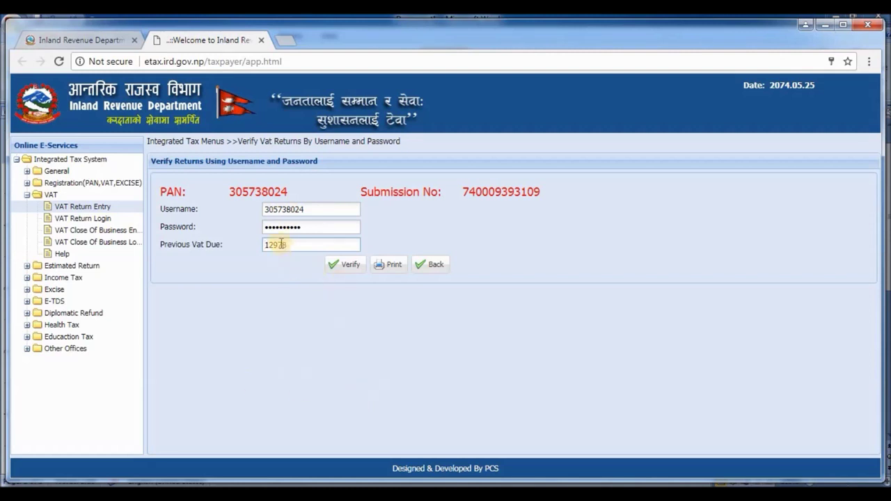
Verify the submitted VAT return with the entered credentials and previous VAT due, and close the submission notice.
click(350, 272)
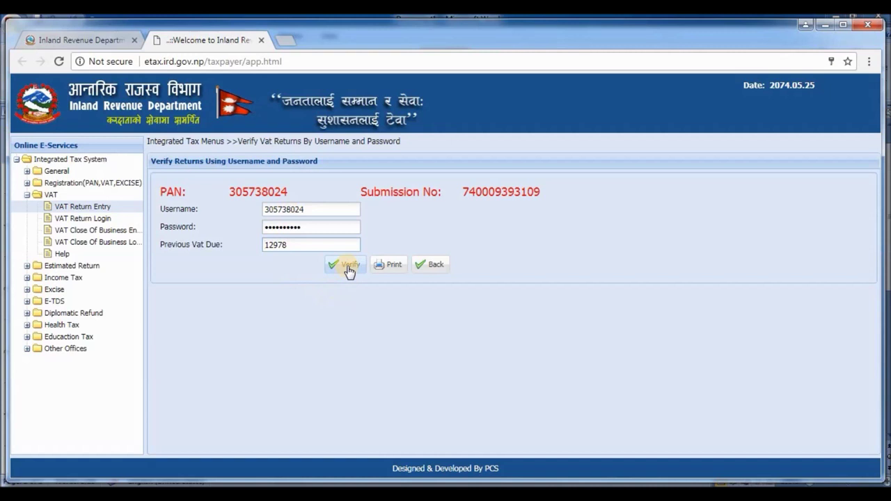
click(349, 272)
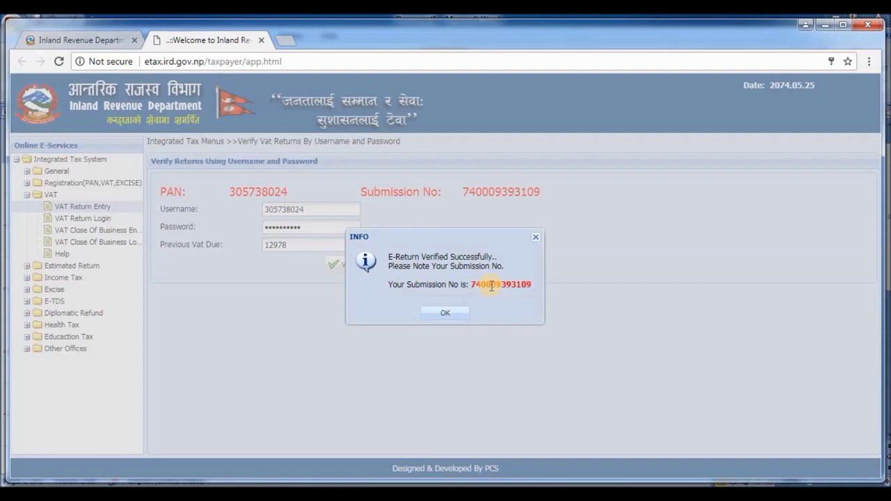
drag(390, 258, 522, 291)
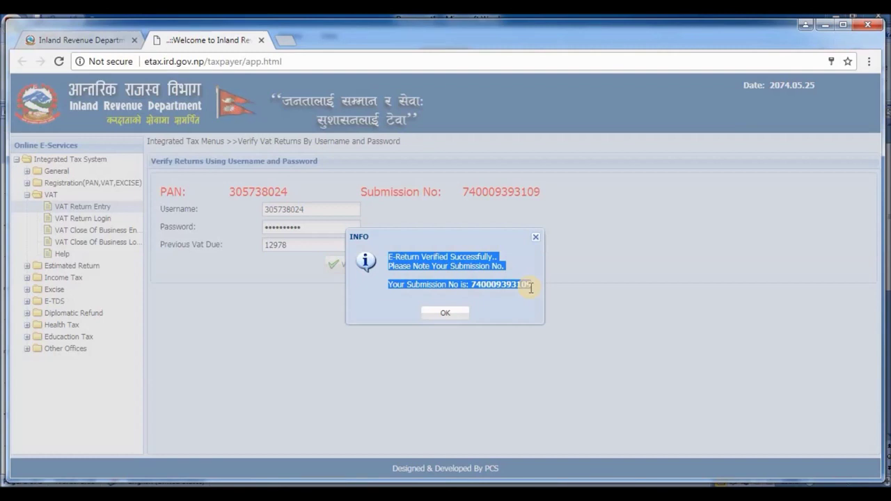
click(451, 313)
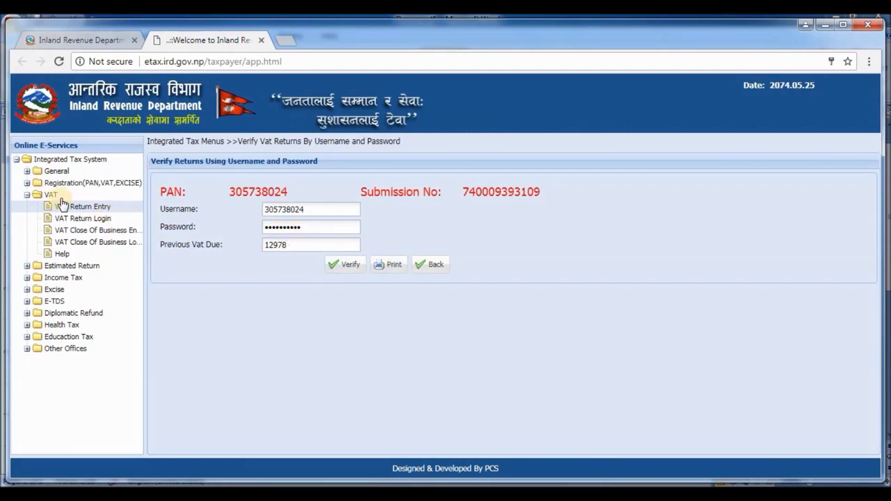
Open the Taxpayer Login form from the General e-services.
click(28, 171)
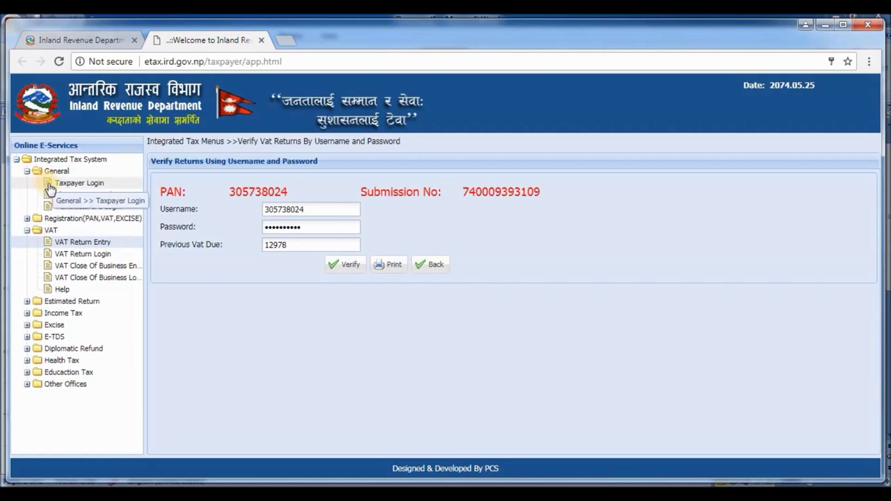
click(50, 184)
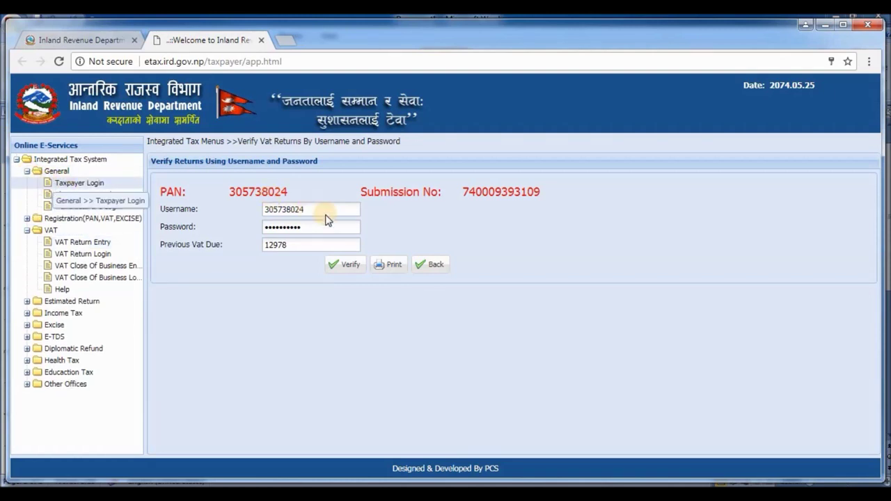
click(49, 185)
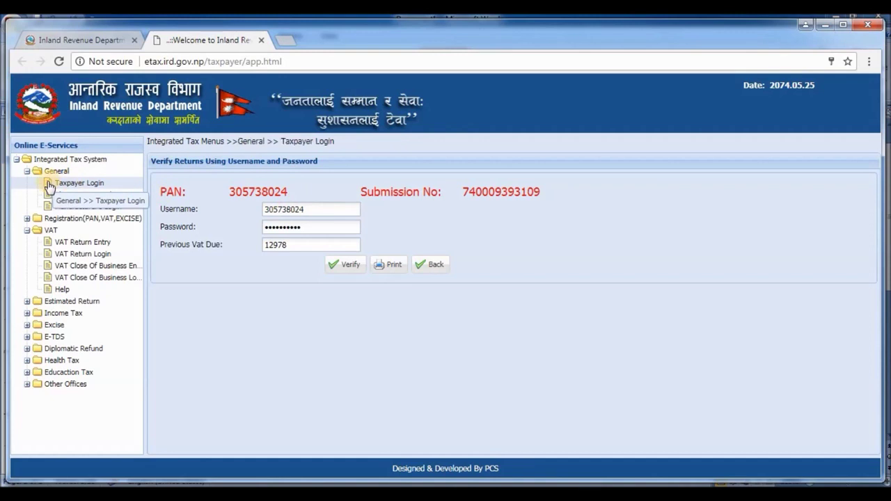
right_click(400, 244)
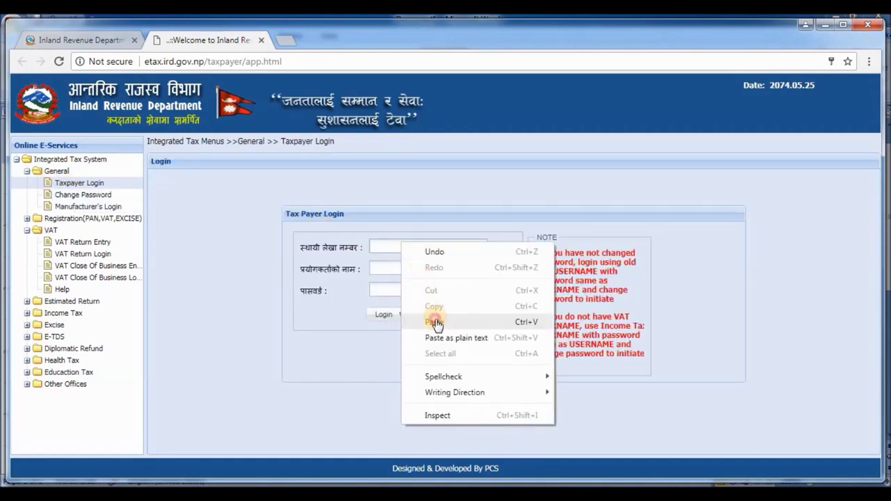
click(436, 322)
drag(398, 245, 354, 244)
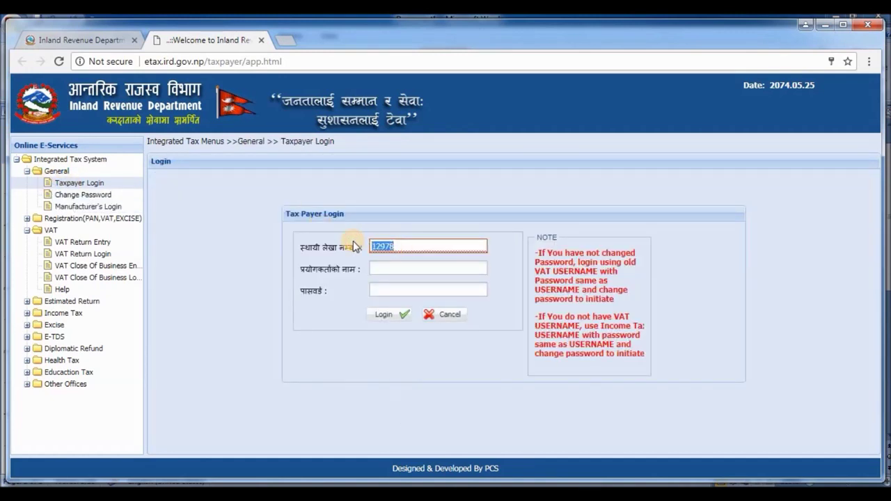
key(BackSpace)
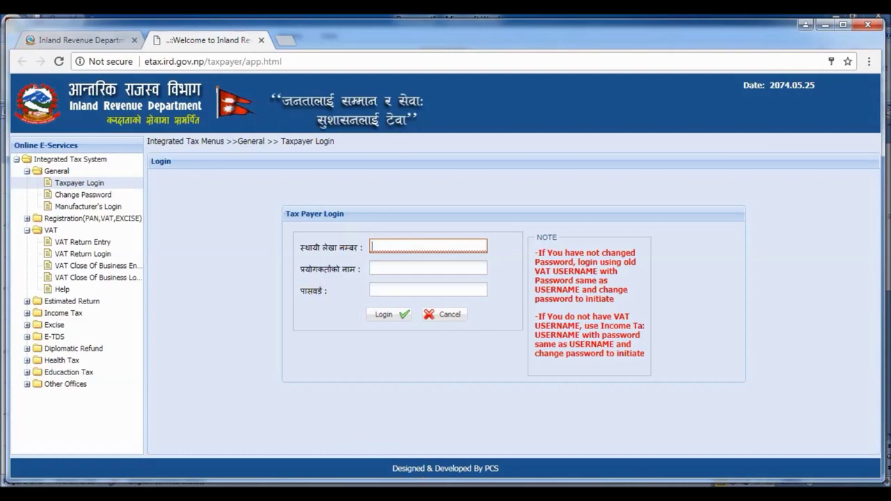
Copy the PAN from the Word document and paste it into the PAN and username fields of the taxpayer login in Chrome.
key(alt+Tab)
double_click(265, 360)
key(ctrl+c)
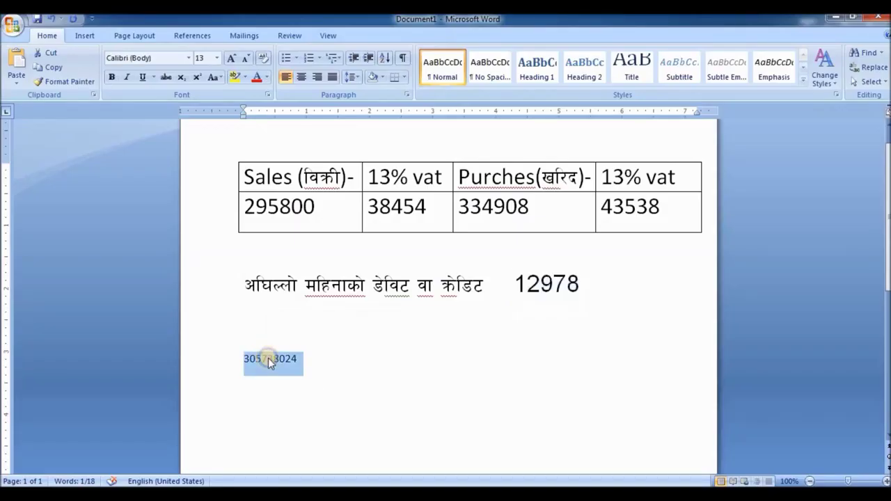
right_click(266, 360)
click(298, 197)
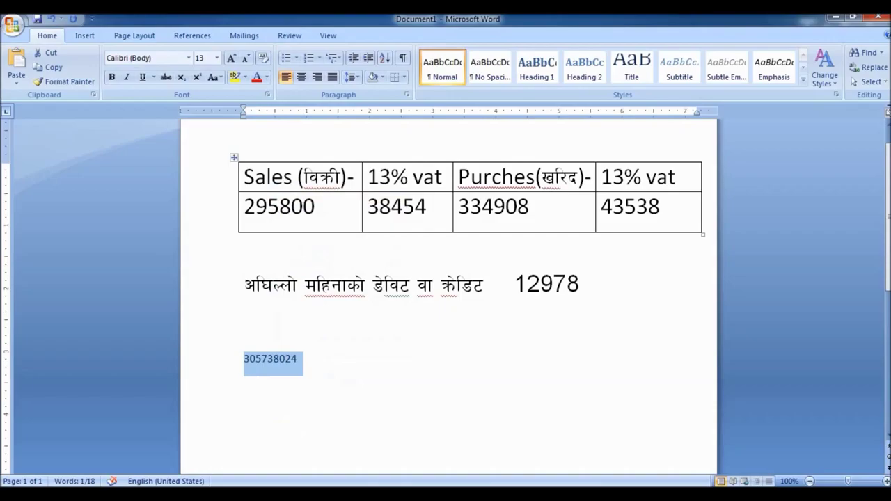
key(alt+Tab)
right_click(385, 247)
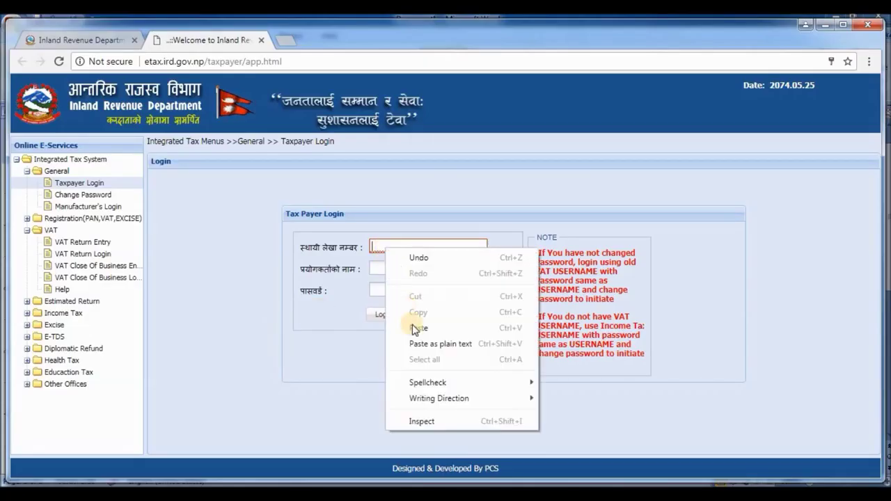
click(418, 328)
right_click(396, 266)
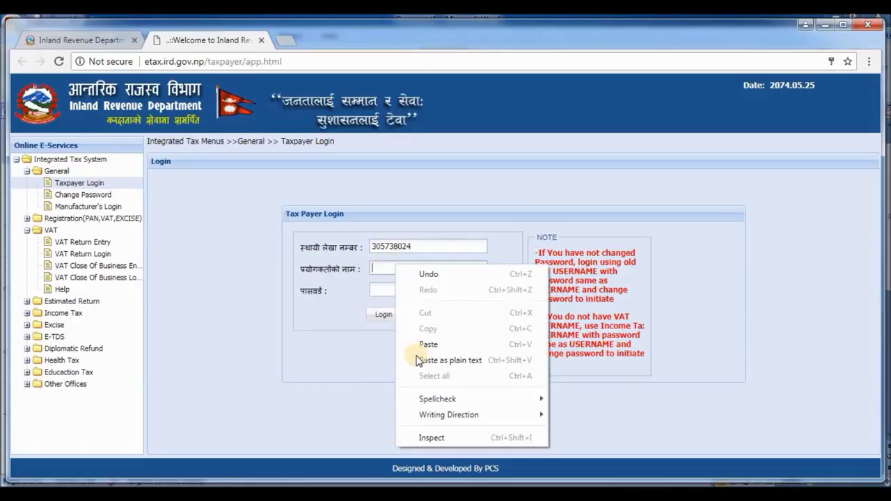
click(428, 345)
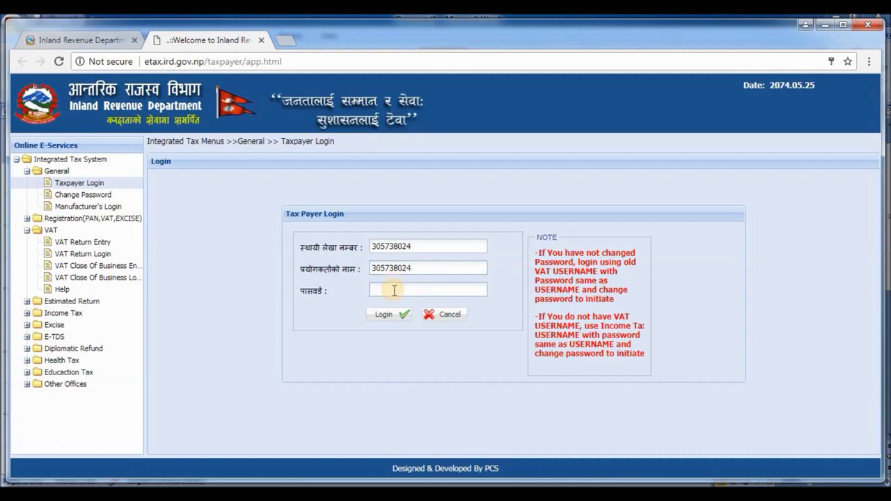
Enter the account password and log in to the taxpayer portal.
right_click(393, 290)
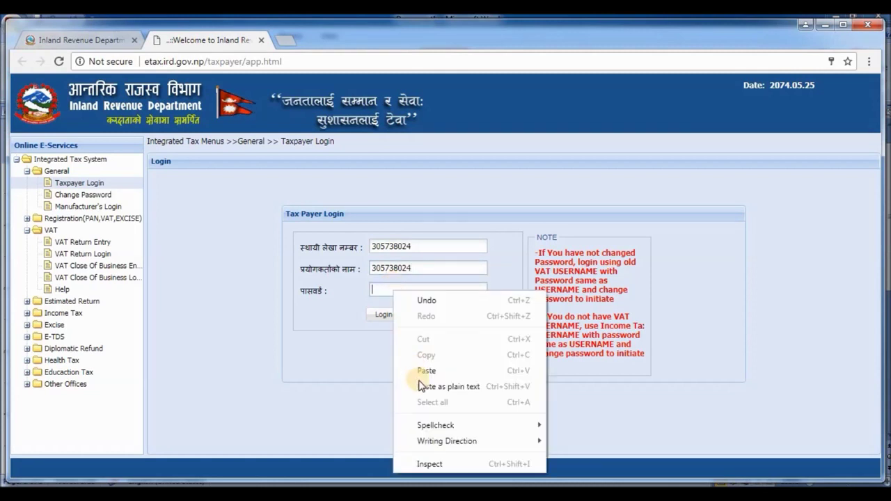
click(380, 291)
key(ctrl+v)
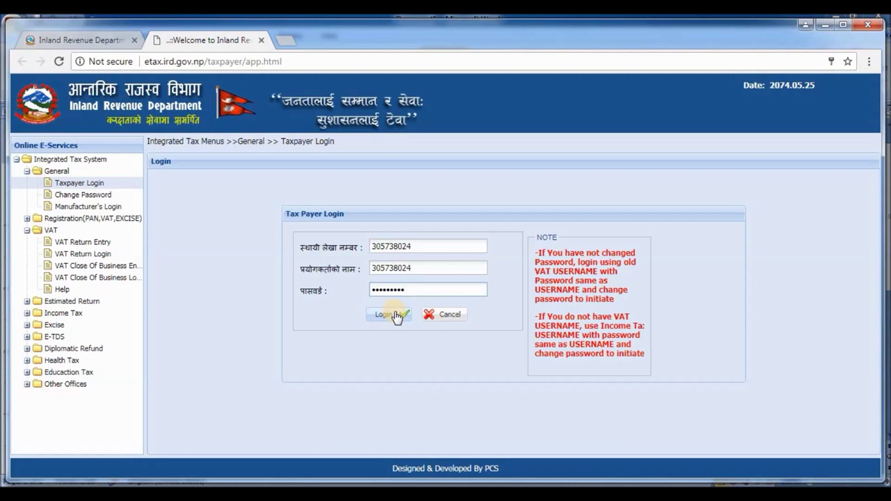
click(395, 314)
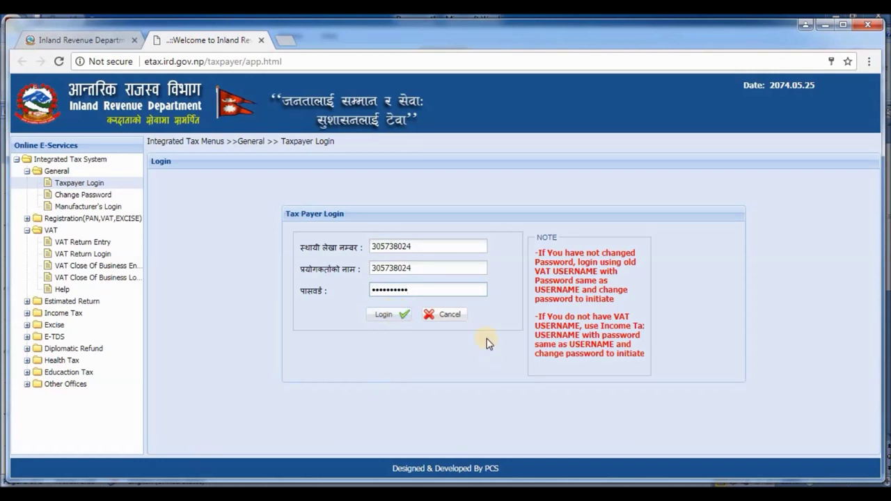
click(388, 322)
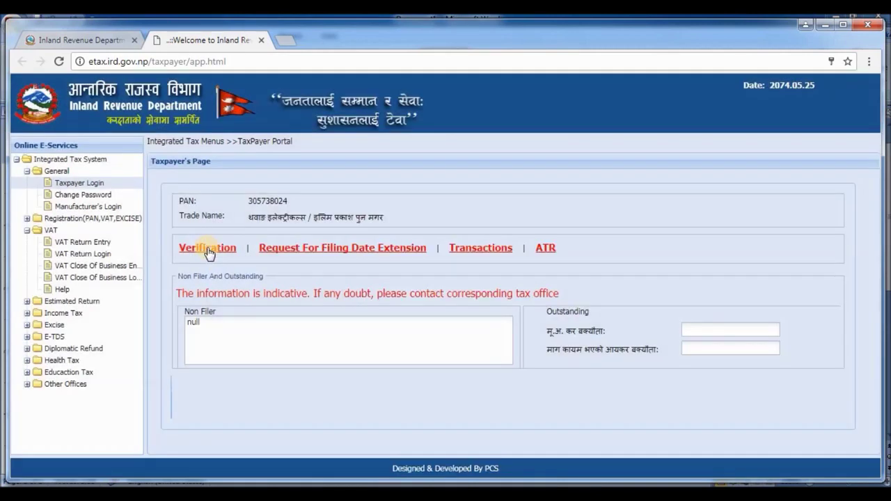
Open the taxpayer verification page and choose Vat Return Entry as the module.
click(201, 249)
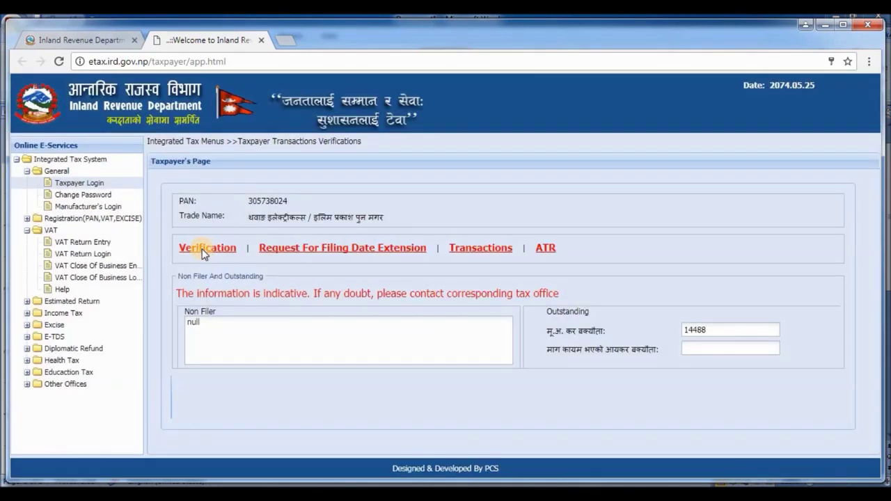
click(204, 250)
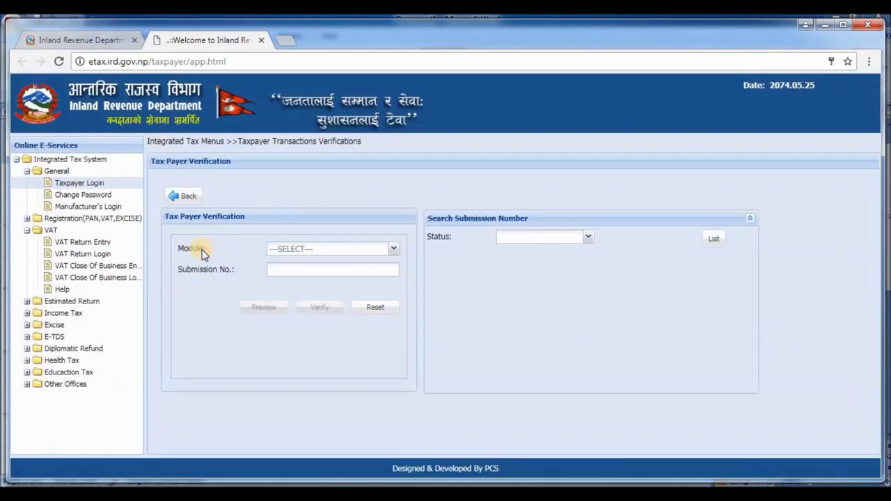
click(392, 252)
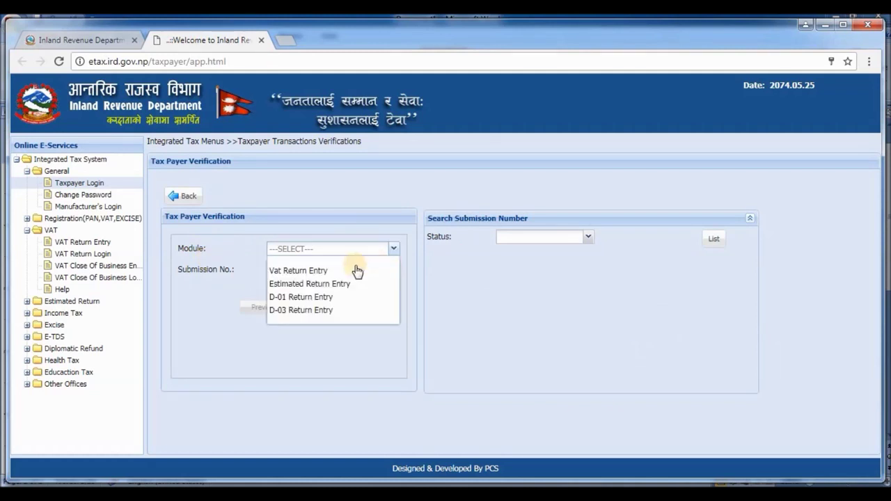
click(309, 271)
Try to verify the VAT return with the VAT due and submission number fields left empty.
click(282, 271)
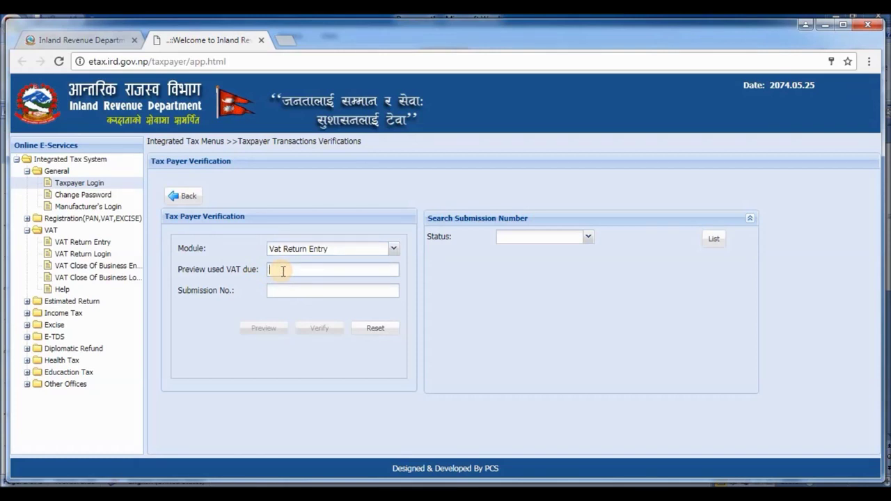
key(alt+Tab)
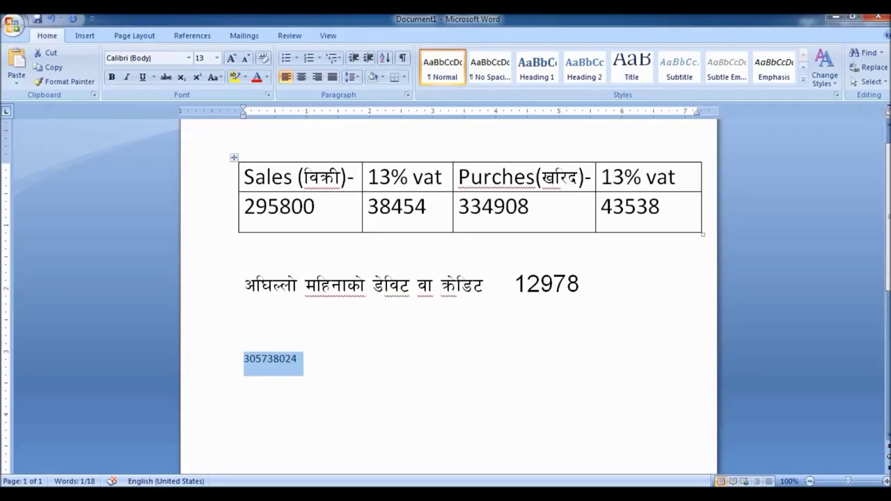
key(alt+Tab)
click(293, 269)
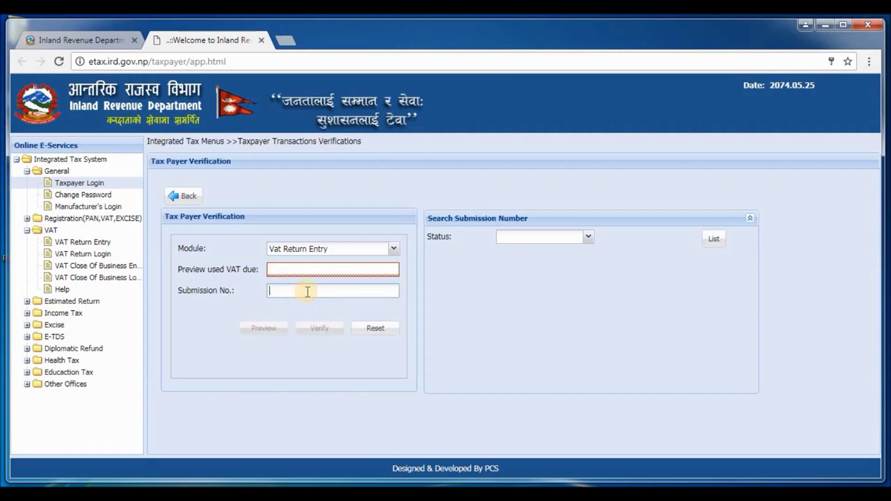
click(323, 329)
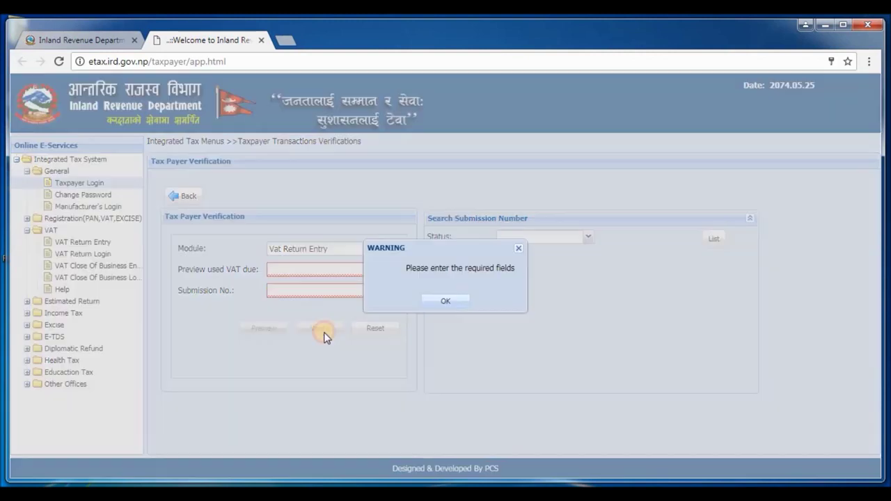
click(457, 302)
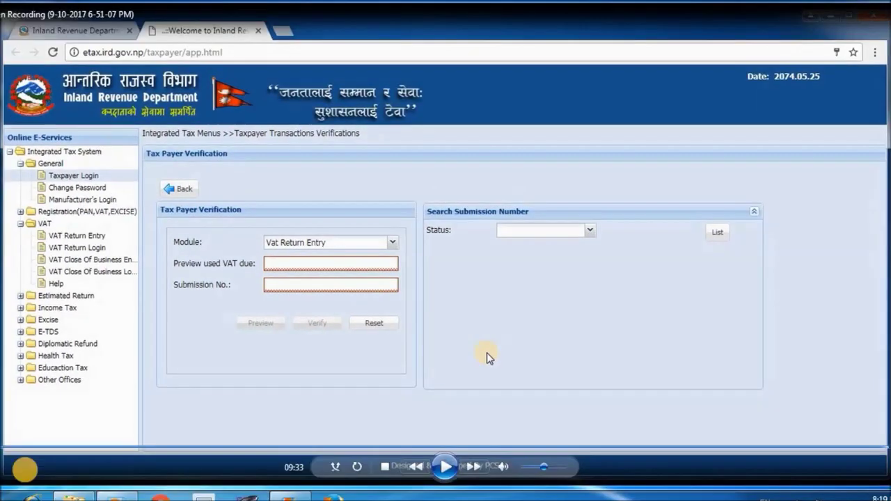